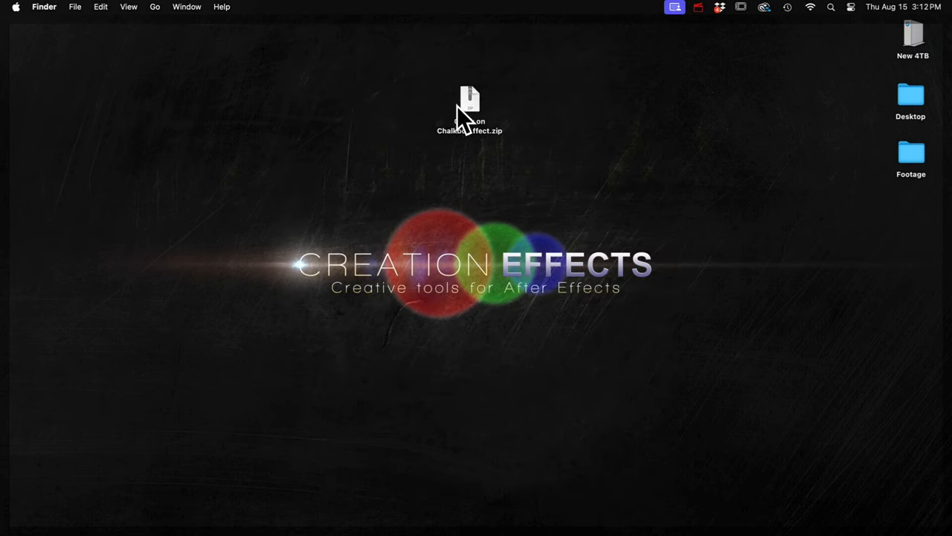
# Extract the Chalk on Chalkboard Effect zip and open the resulting folder on the desktop.
pyautogui.click(466, 104)
pyautogui.rightClick(473, 100)
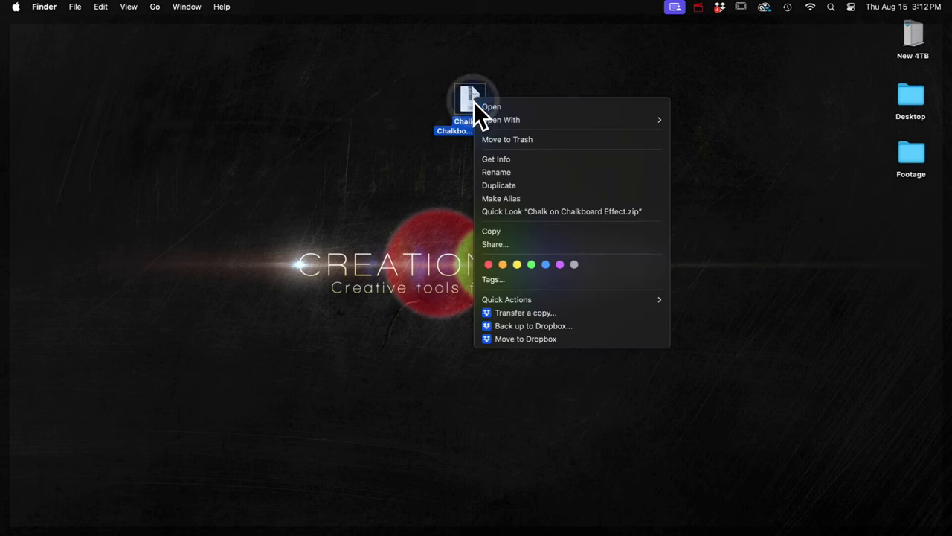
pyautogui.click(423, 142)
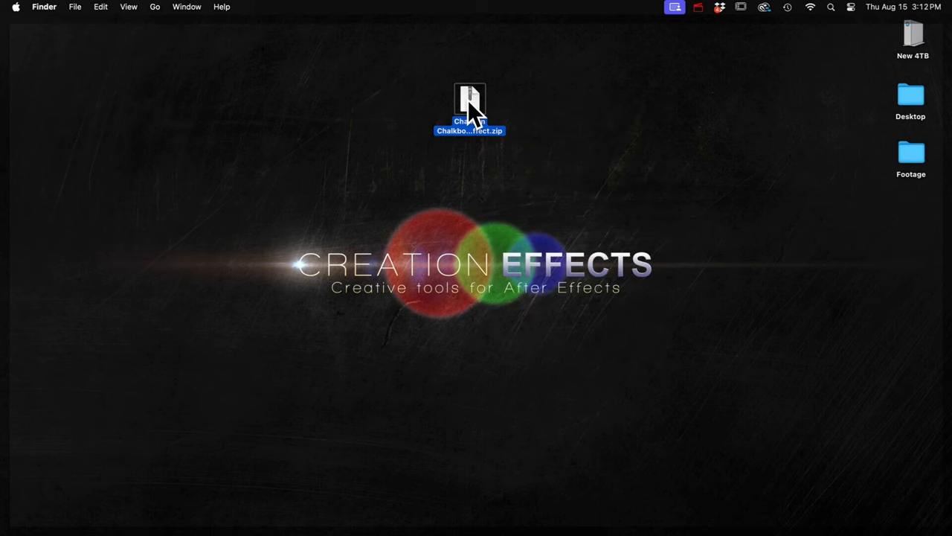
pyautogui.moveTo(474, 107); pyautogui.dragTo(539, 104)
pyautogui.doubleClick(539, 105)
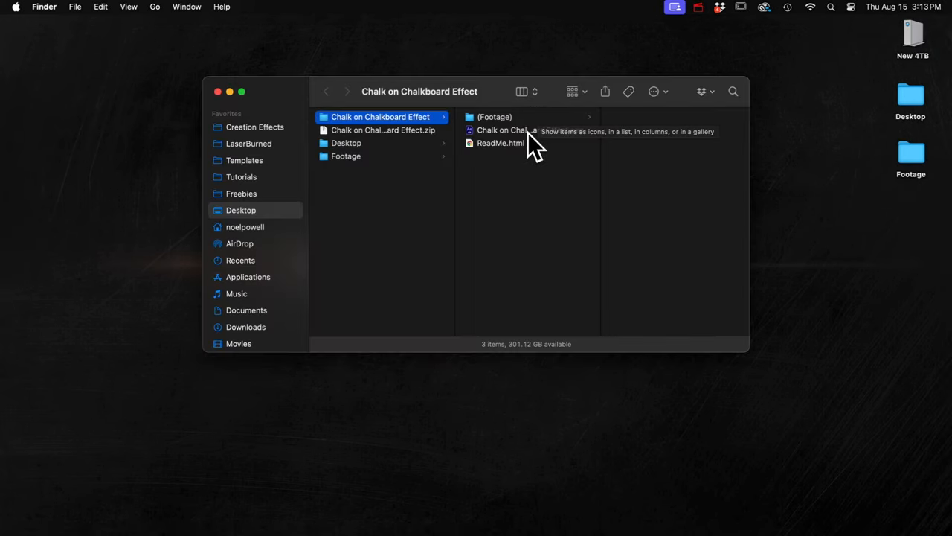
# Launch the Chalk on Chalkboard Effect.aep project in After Effects.
pyautogui.click(525, 131)
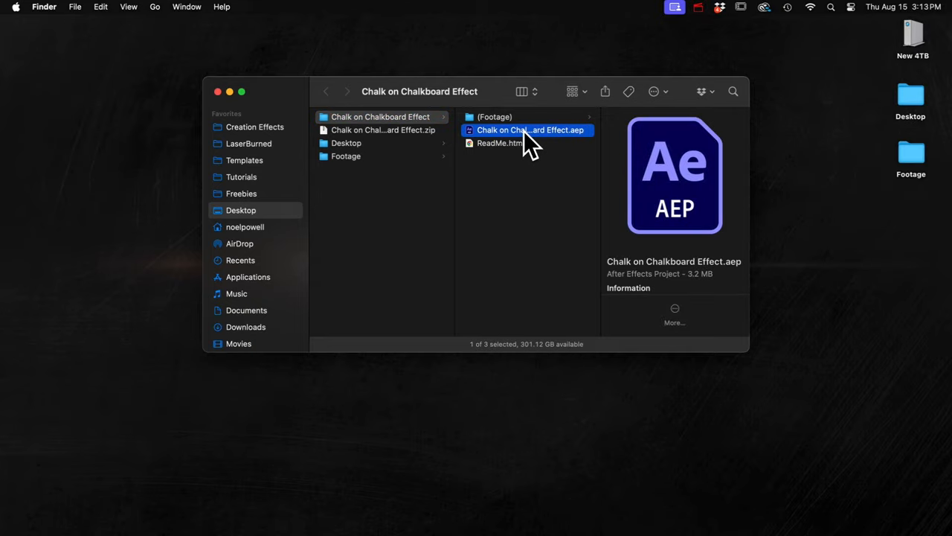
pyautogui.doubleClick(524, 131)
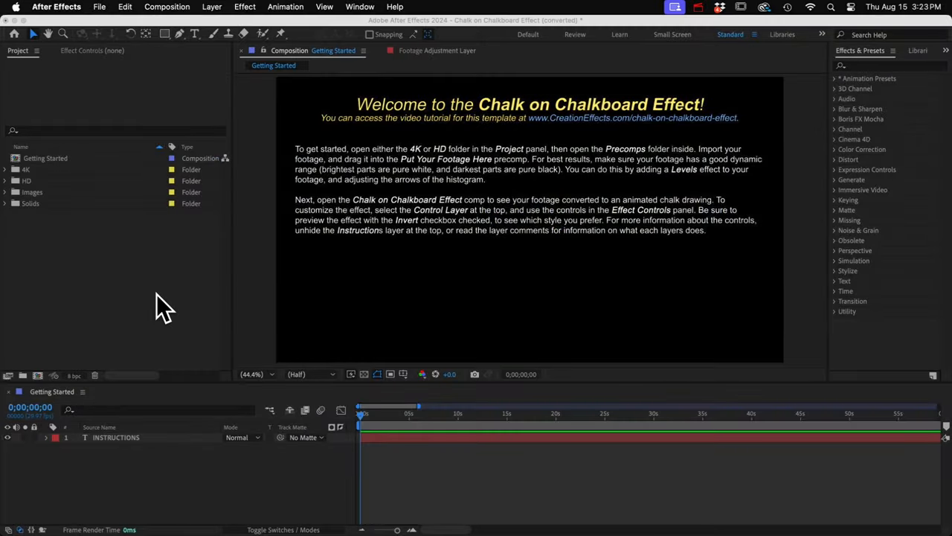
# Import Singer.mp4 from the Footage folder into the project.
pyautogui.click(156, 293)
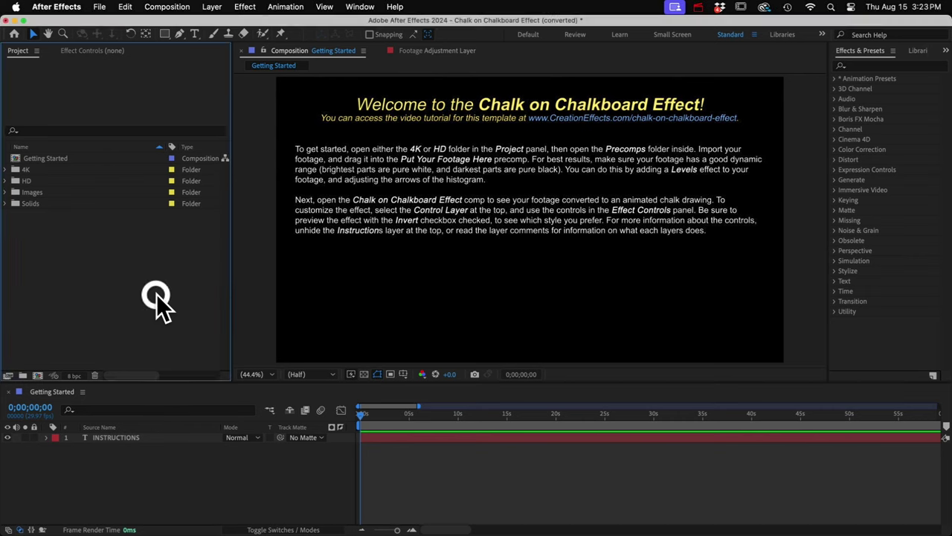
pyautogui.click(99, 7)
pyautogui.moveTo(105, 182)
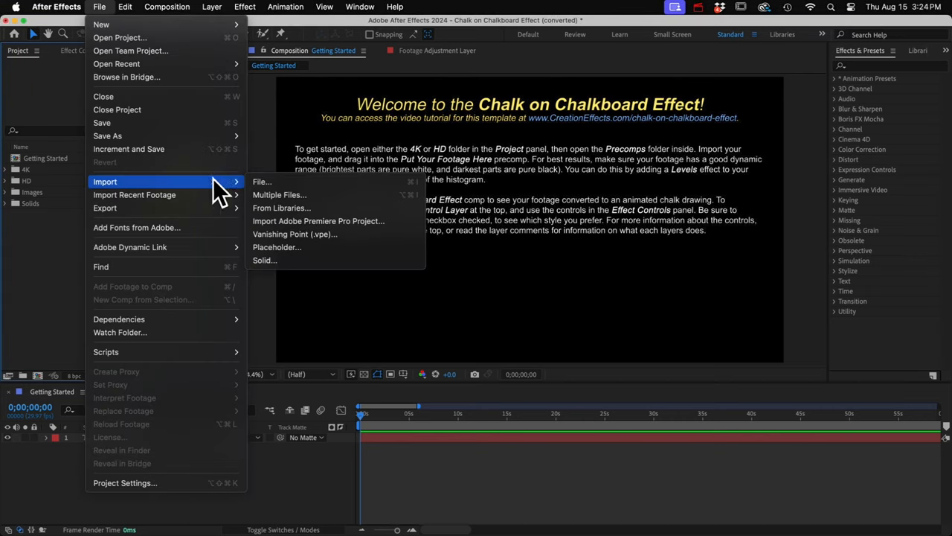
pyautogui.click(265, 182)
pyautogui.click(295, 140)
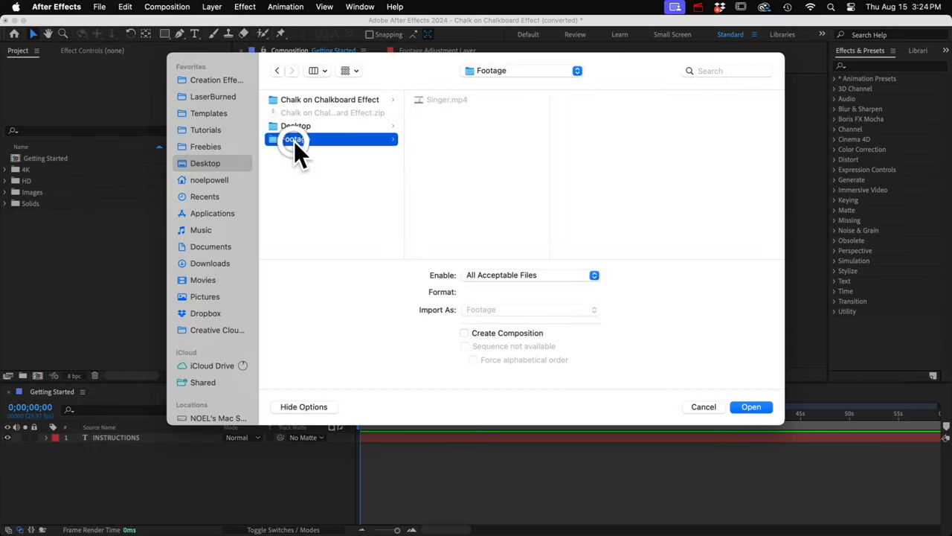
pyautogui.click(440, 99)
pyautogui.press('space')
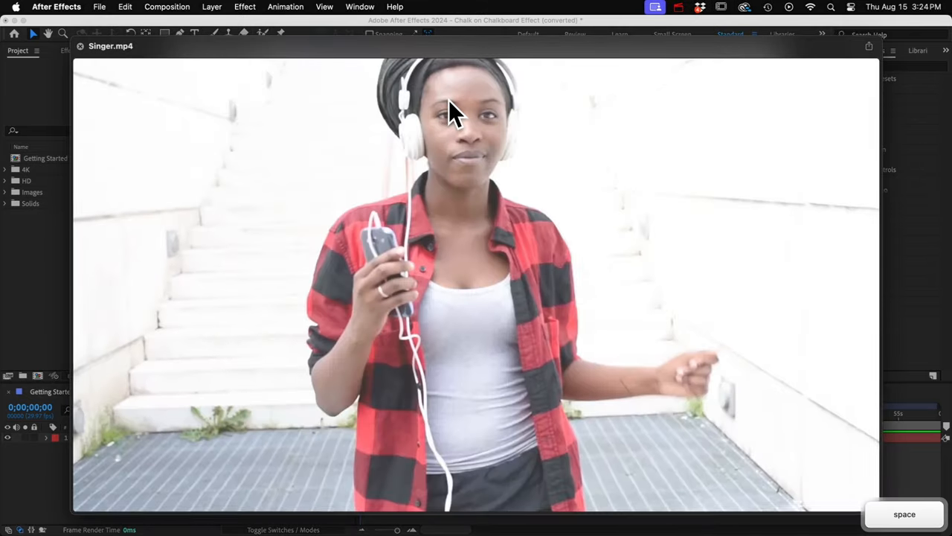
pyautogui.press('space')
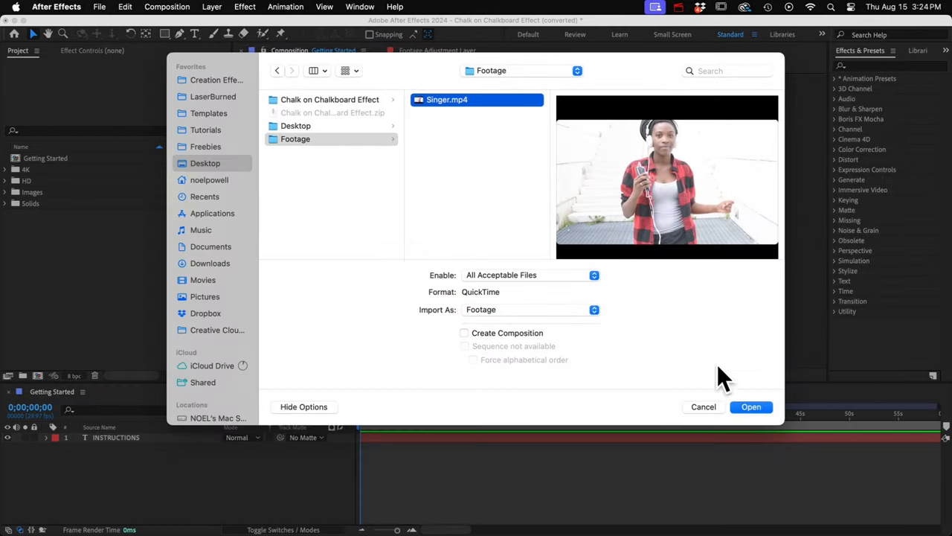
pyautogui.click(751, 407)
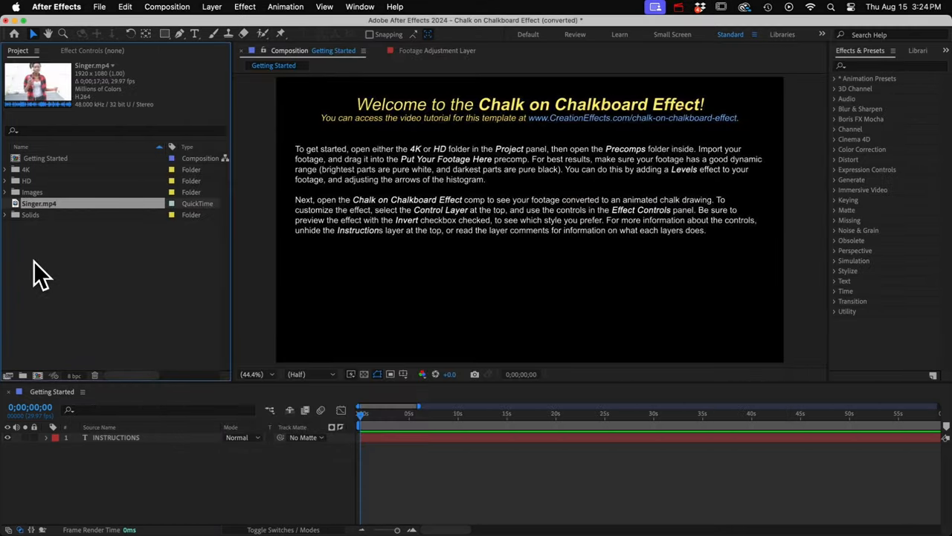
# Place Singer.mp4 into the Put Your HD Footage Here precomp under HD > Precomps and open it.
pyautogui.click(29, 179)
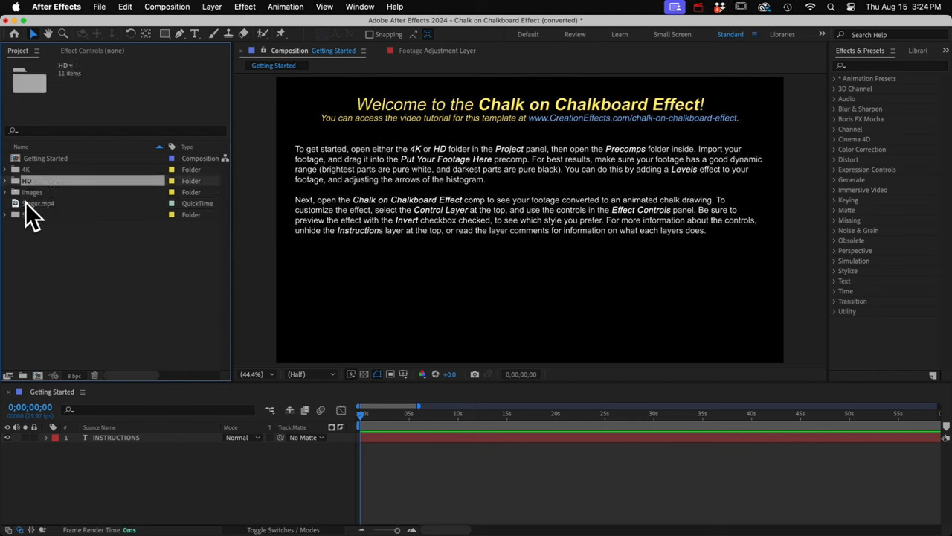
pyautogui.click(6, 180)
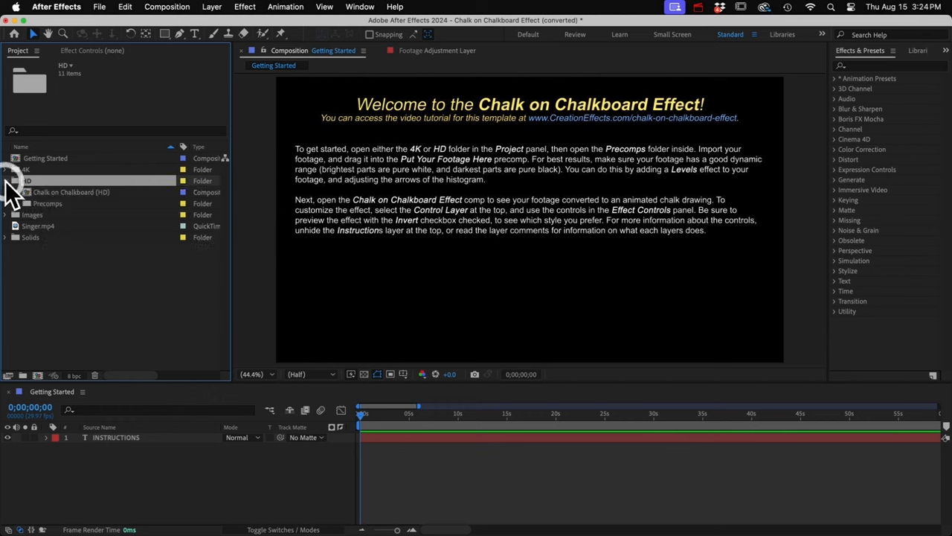
pyautogui.click(16, 203)
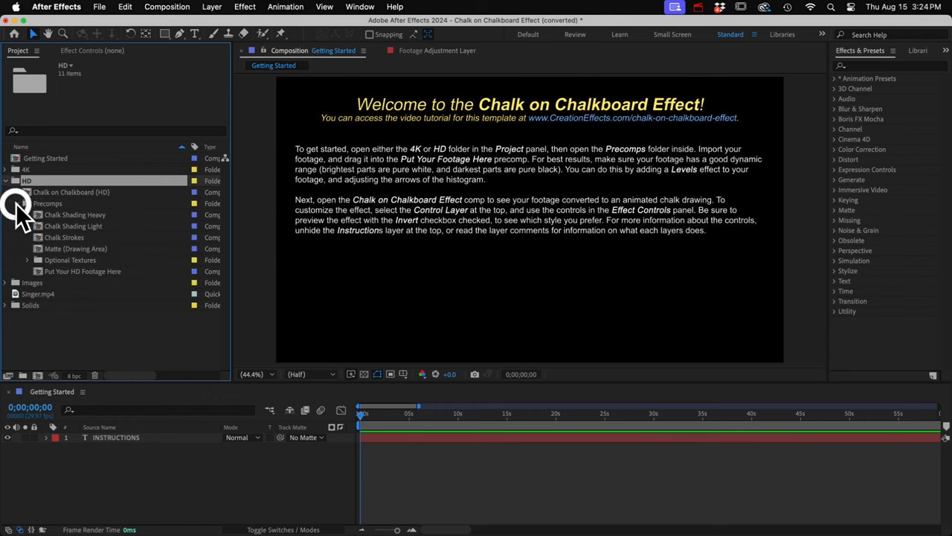
pyautogui.click(75, 271)
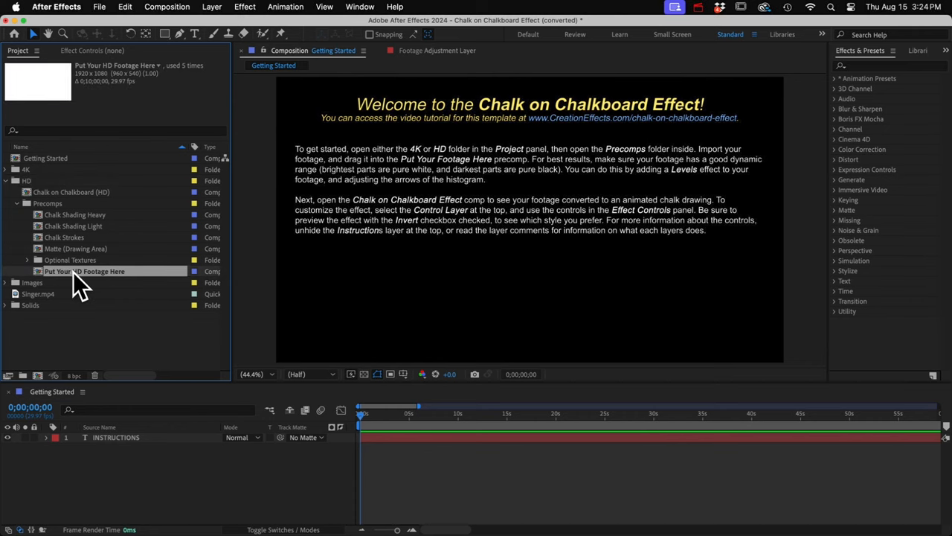
pyautogui.moveTo(36, 294); pyautogui.dragTo(65, 274)
pyautogui.doubleClick(65, 272)
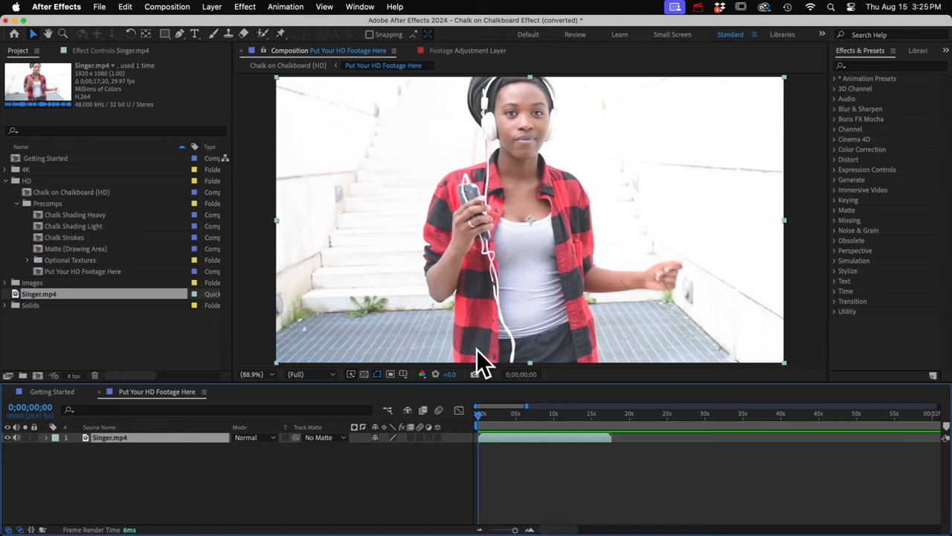
# Apply a Levels effect to the singer footage with Input Black raised to 51.
pyautogui.click(872, 66)
pyautogui.write('level')
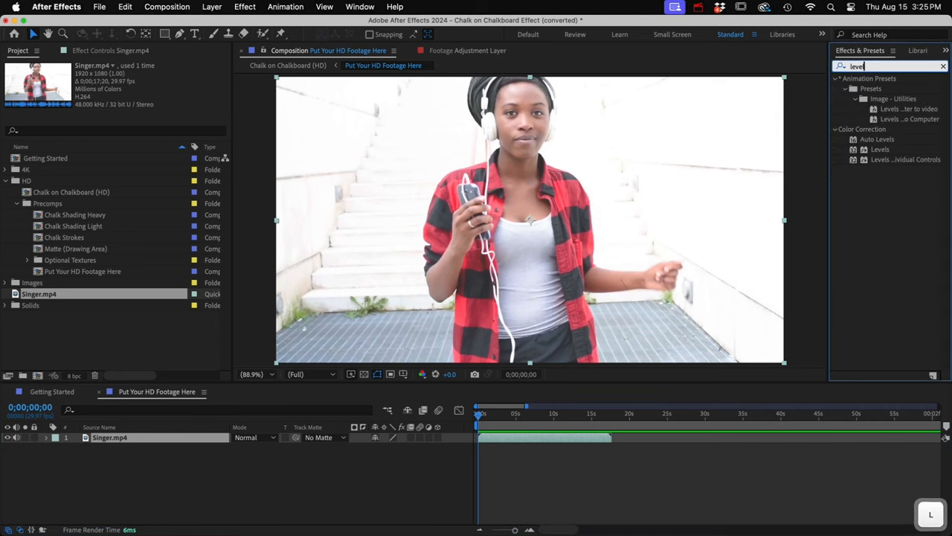
pyautogui.moveTo(881, 149); pyautogui.dragTo(668, 182)
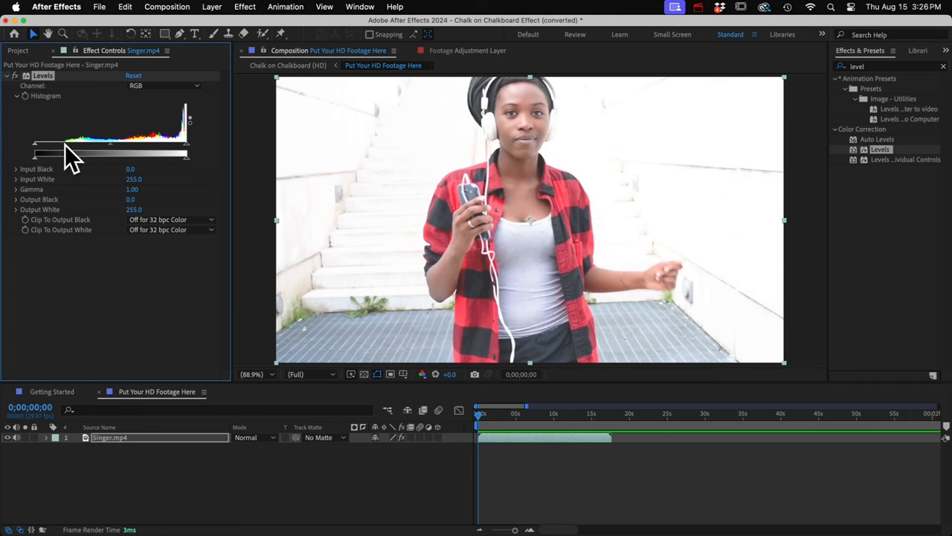
pyautogui.moveTo(36, 144); pyautogui.dragTo(67, 145)
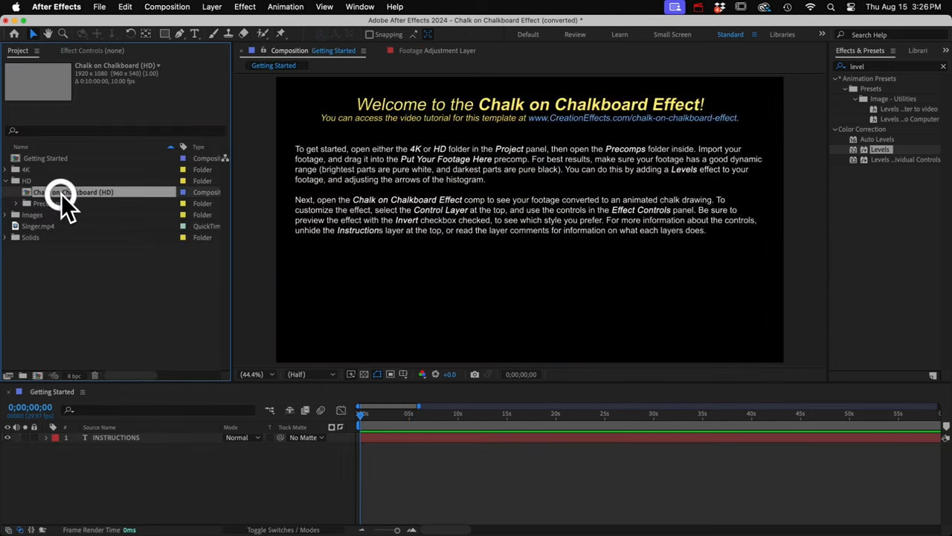
# Preview the Chalk on Chalkboard (HD) composition and show the CONTROL LAYER effect settings.
pyautogui.doubleClick(64, 192)
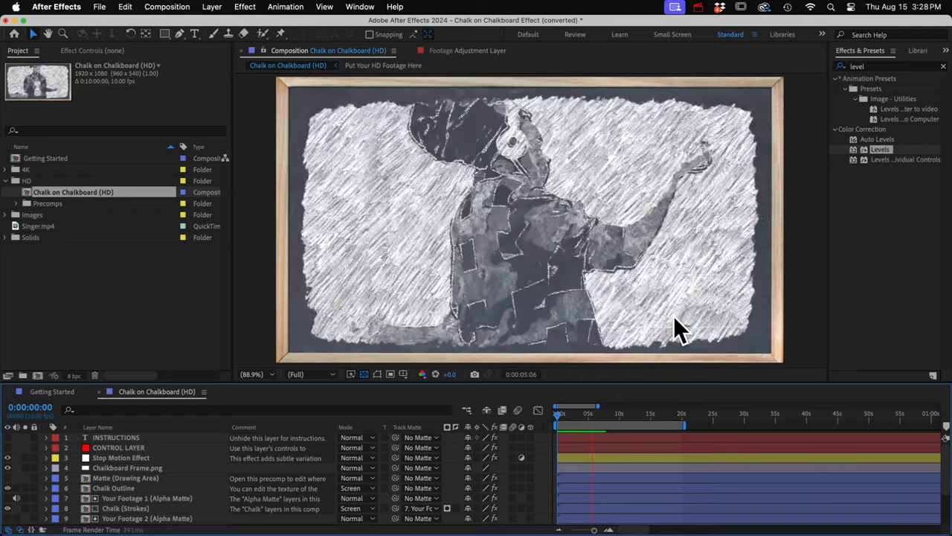
pyautogui.press('space')
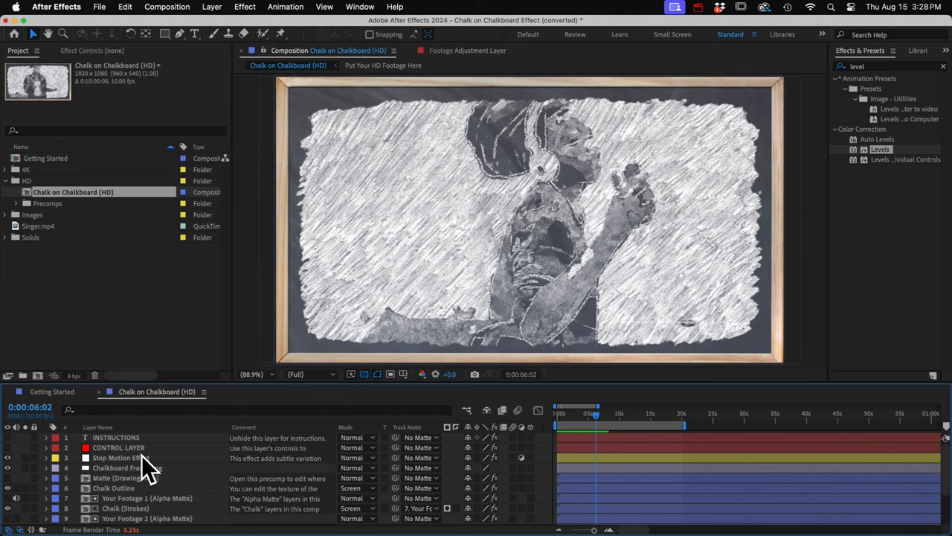
pyautogui.click(120, 447)
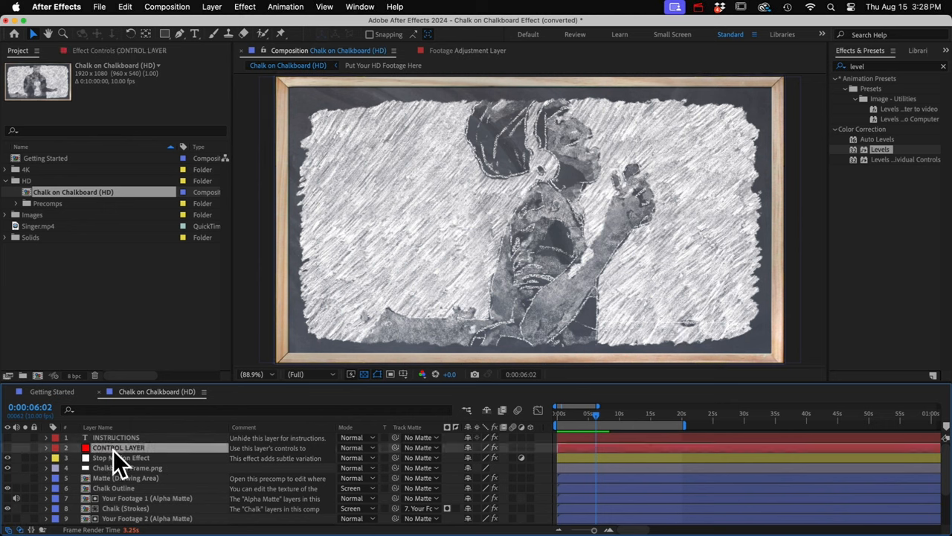
pyautogui.click(95, 51)
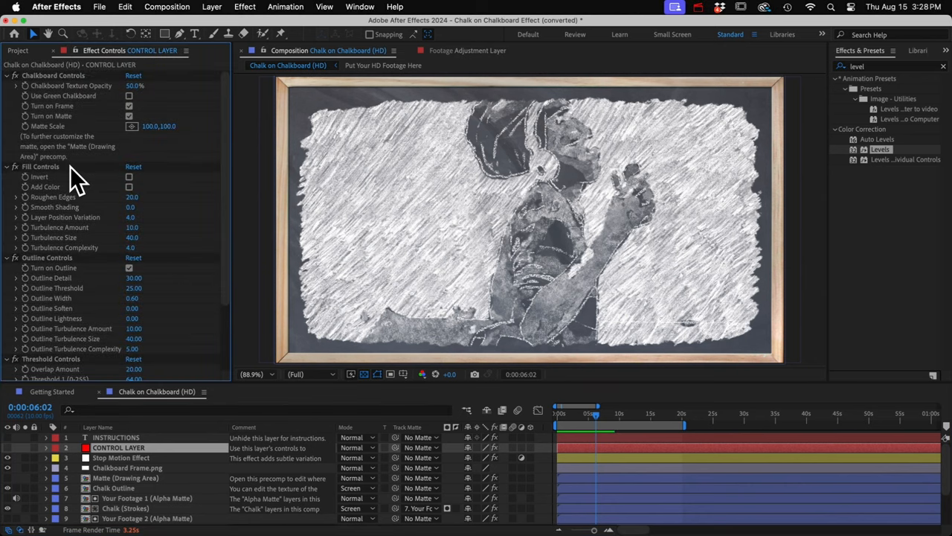
pyautogui.scroll(-2, 70, 167)
pyautogui.scroll(2, 70, 167)
# Keep the dark grey board with frame and ragged matte on, matte scale restored to 100,100.
pyautogui.click(129, 96)
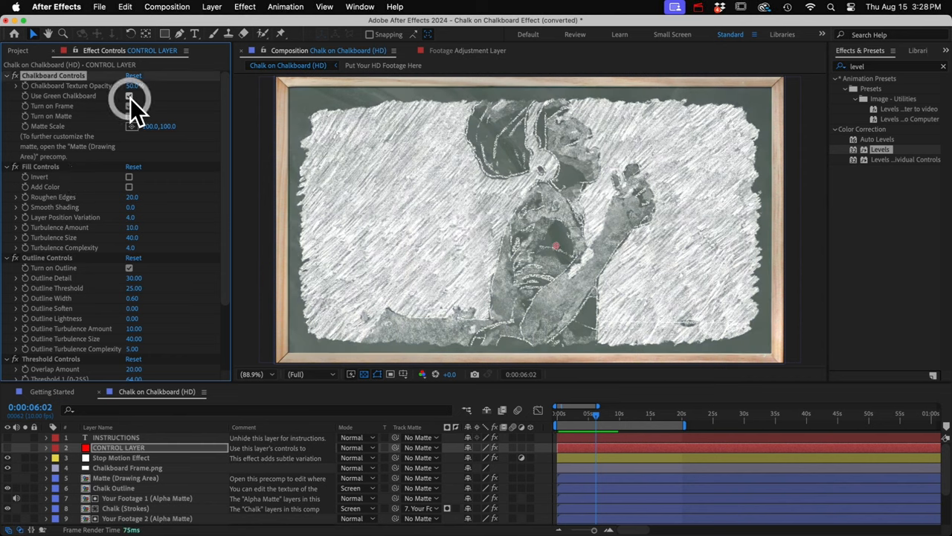
pyautogui.click(130, 96)
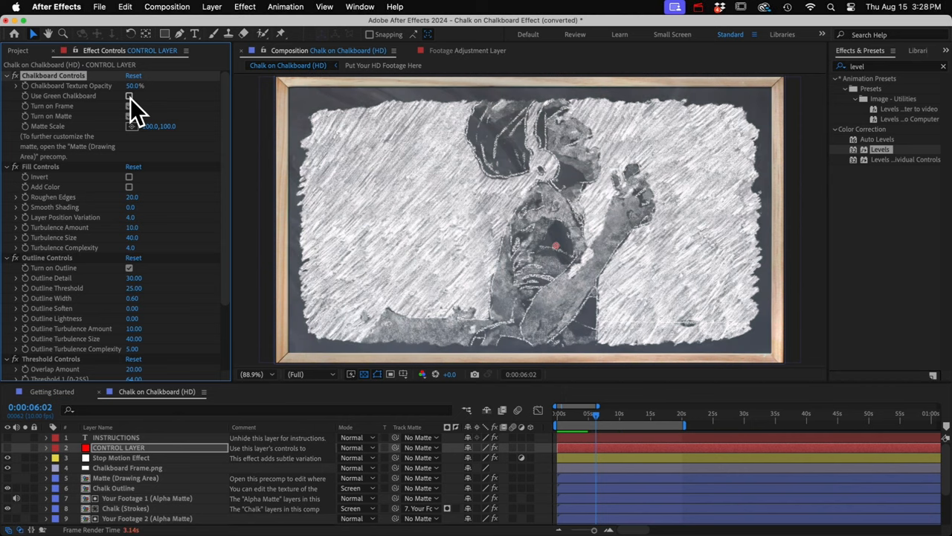
pyautogui.click(129, 105)
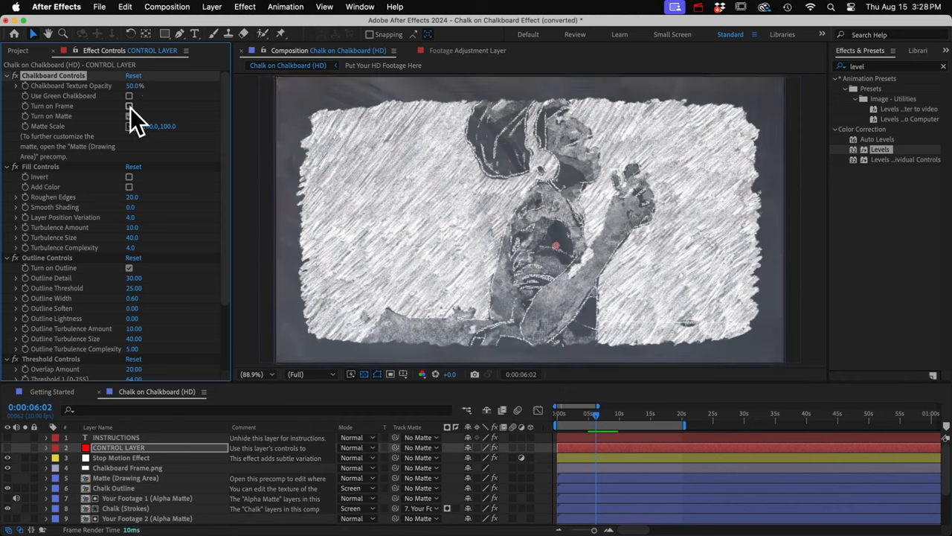
pyautogui.click(130, 116)
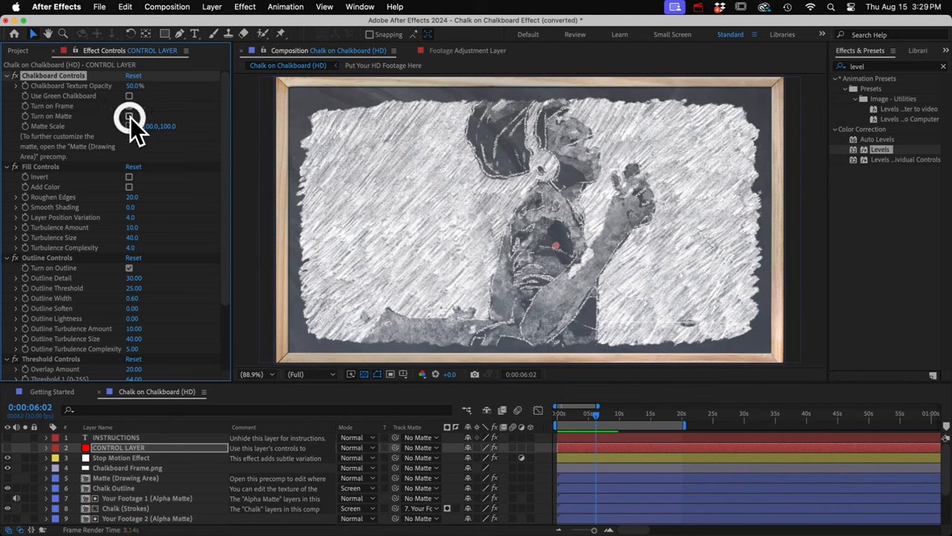
pyautogui.click(130, 116)
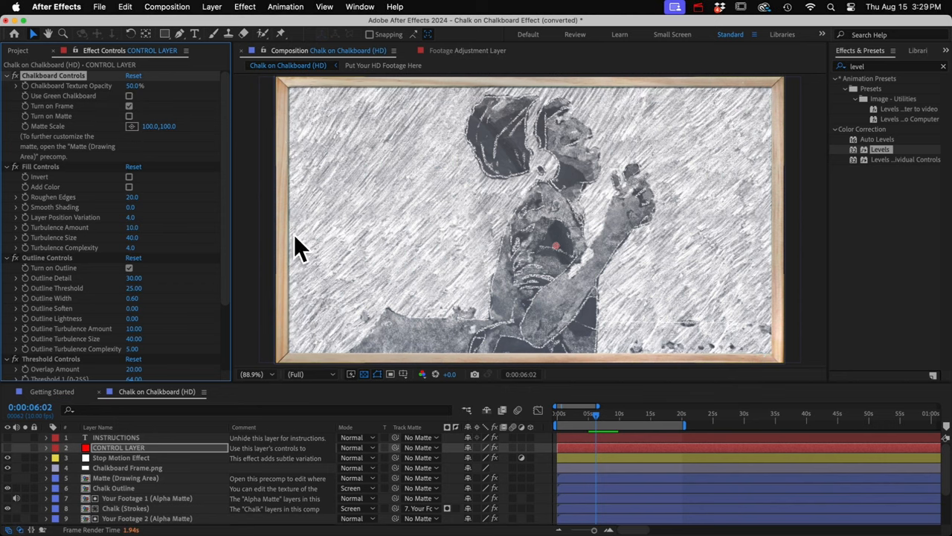
pyautogui.click(129, 116)
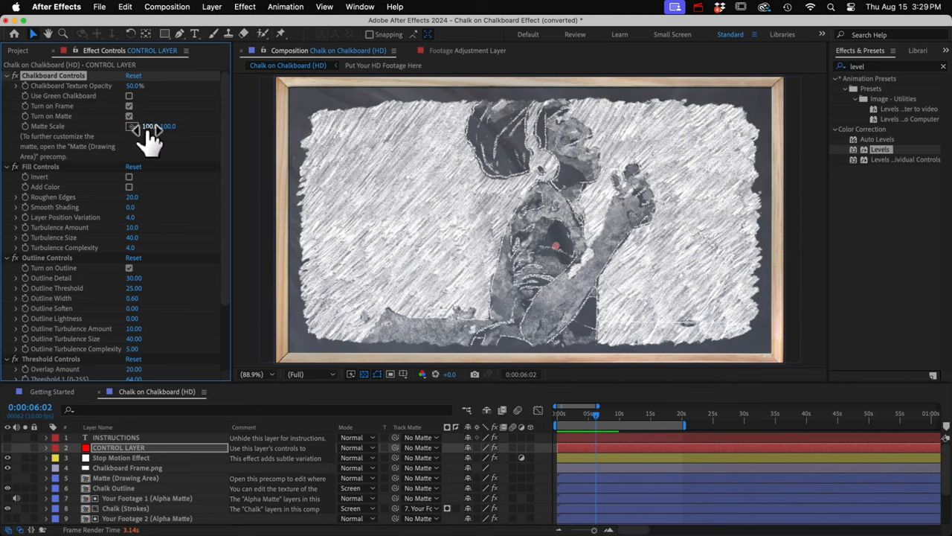
pyautogui.moveTo(149, 126); pyautogui.dragTo(133, 128)
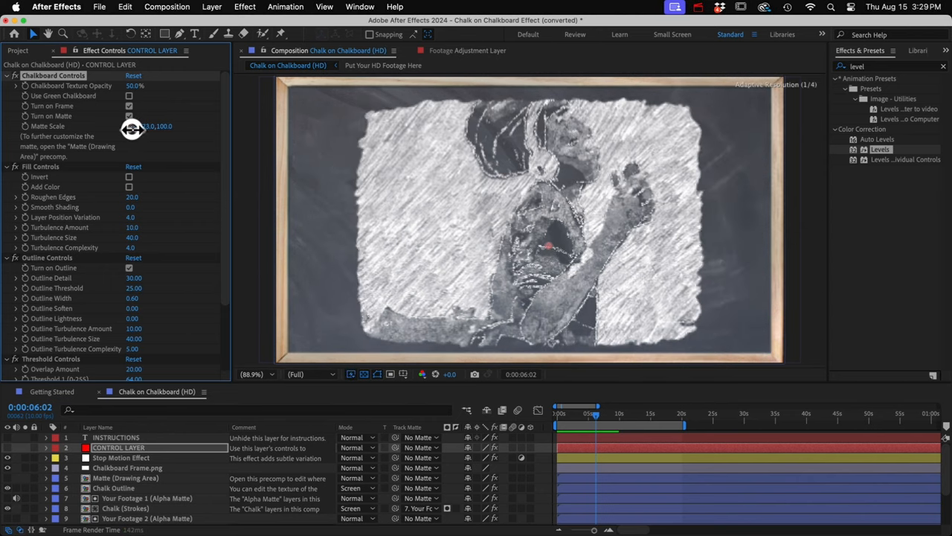
pyautogui.press('super+z')
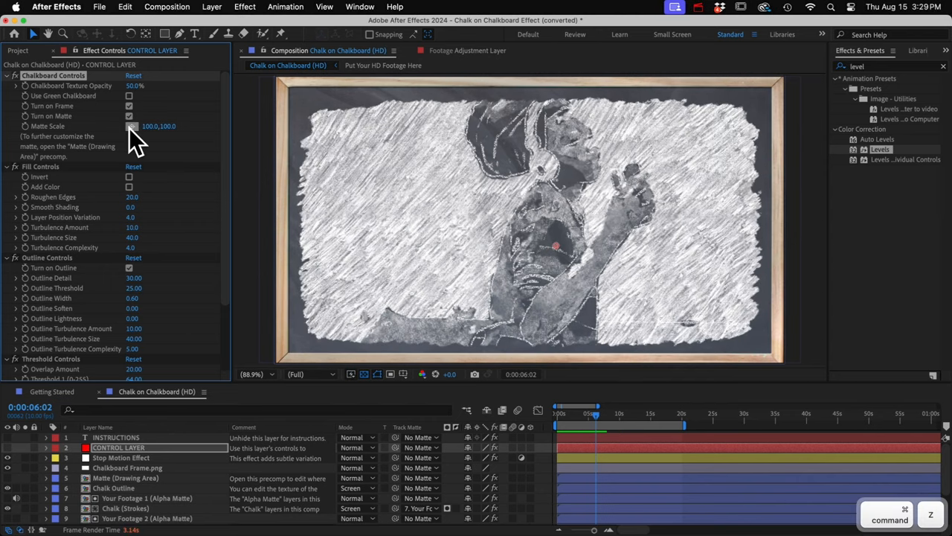
pyautogui.click(122, 479)
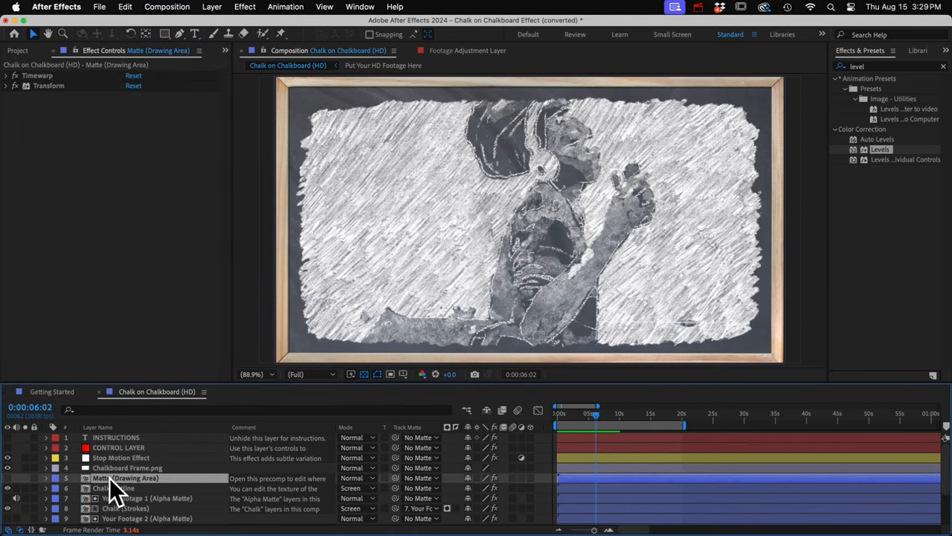
pyautogui.doubleClick(109, 478)
pyautogui.press('space')
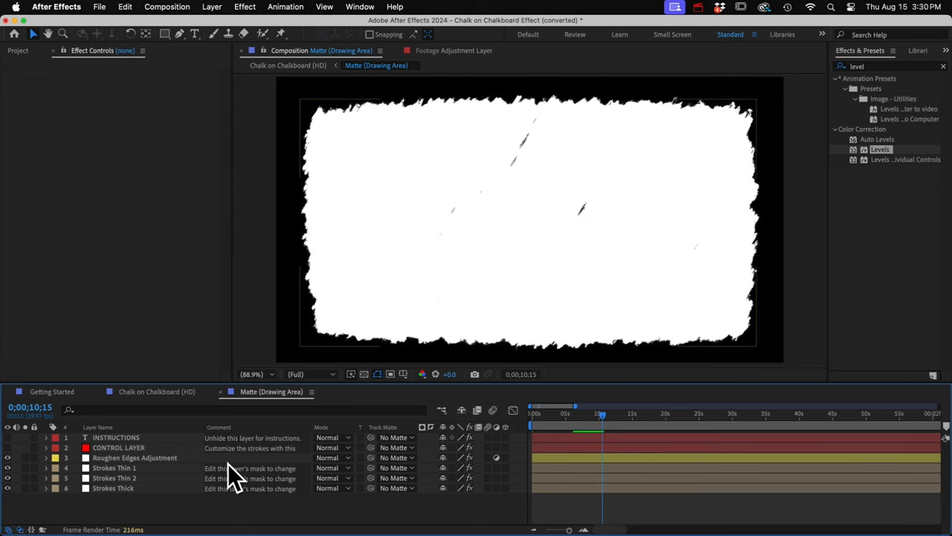
pyautogui.click(125, 450)
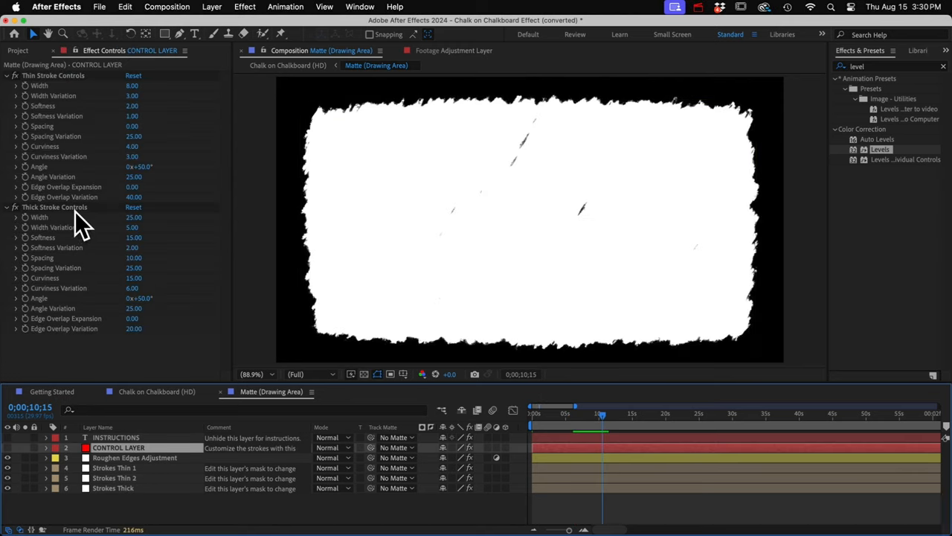
pyautogui.click(47, 77)
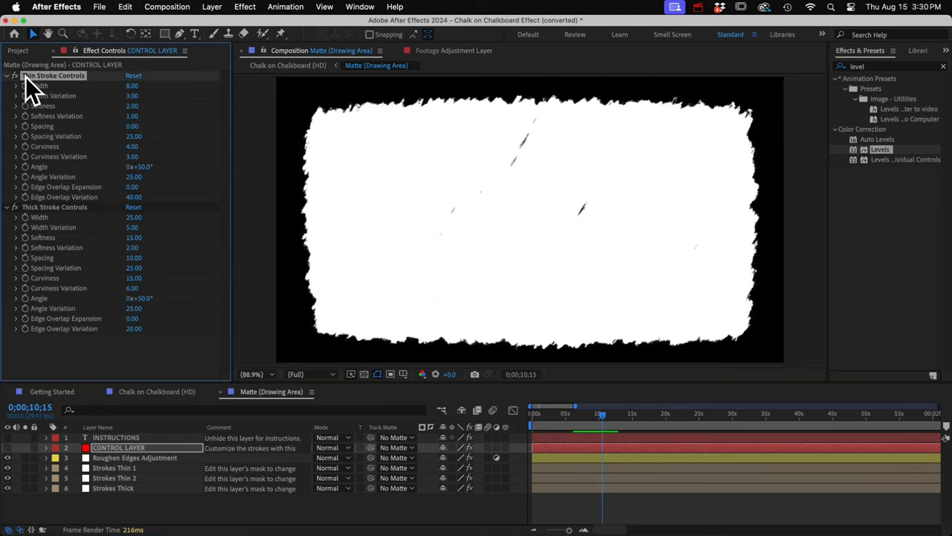
pyautogui.click(45, 208)
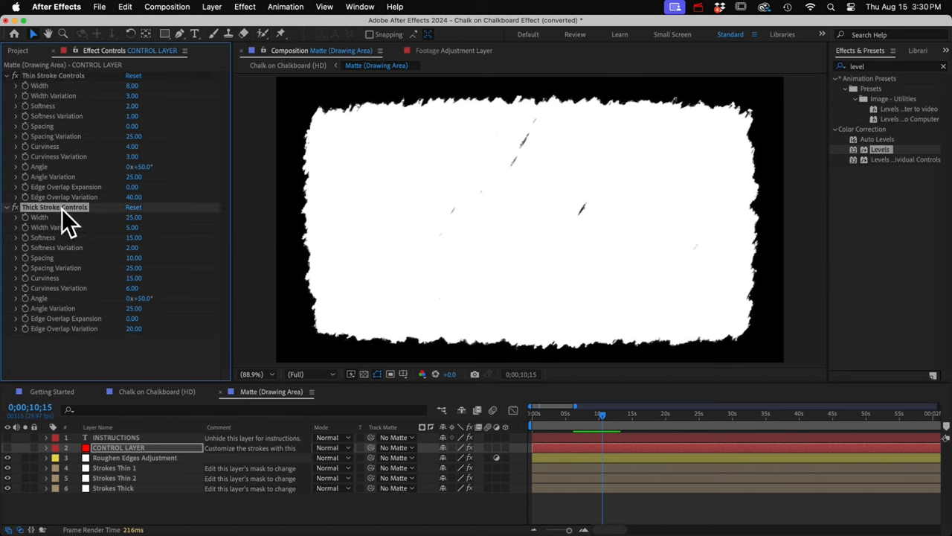
pyautogui.click(25, 467)
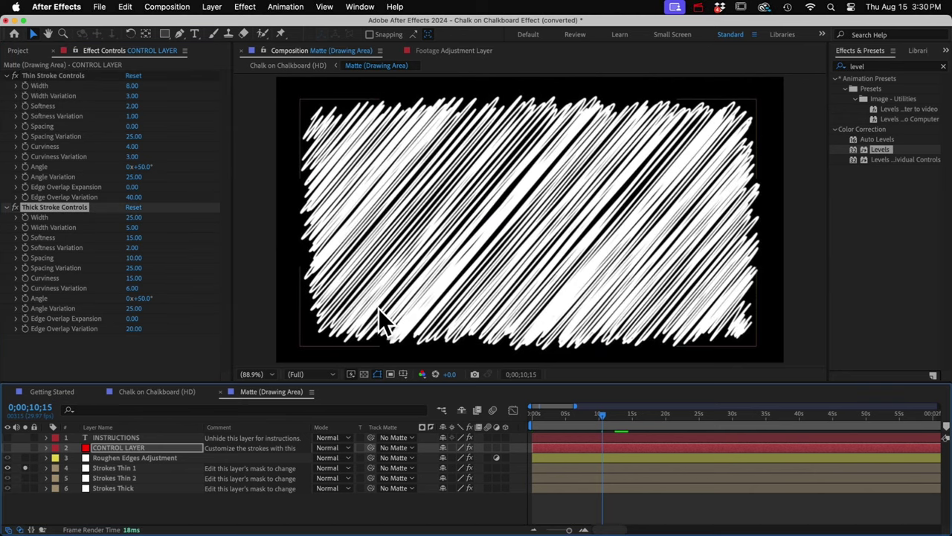
pyautogui.click(26, 467)
pyautogui.click(26, 488)
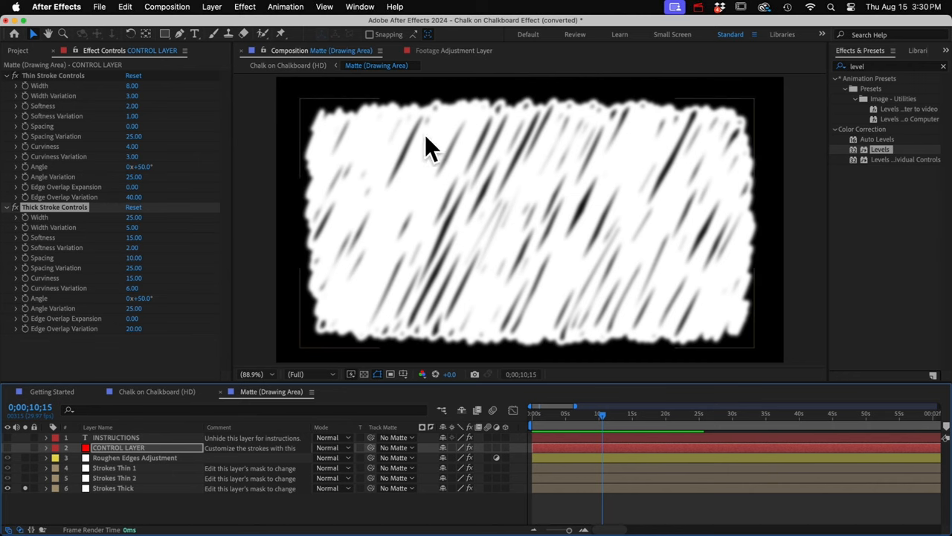
pyautogui.click(113, 489)
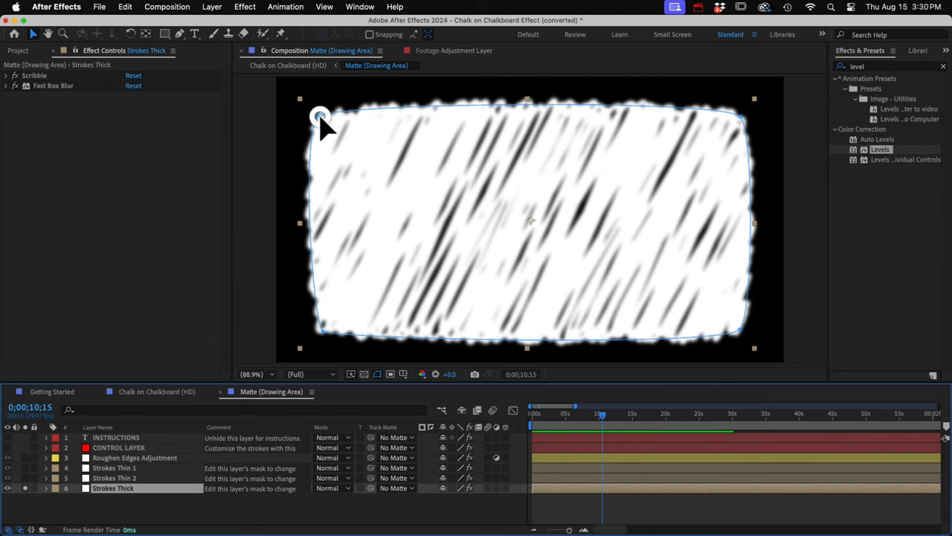
pyautogui.moveTo(316, 111)
pyautogui.mouseDown()
pyautogui.moveTo(402, 145)
pyautogui.moveTo(519, 113)
pyautogui.moveTo(327, 111)
pyautogui.mouseUp()
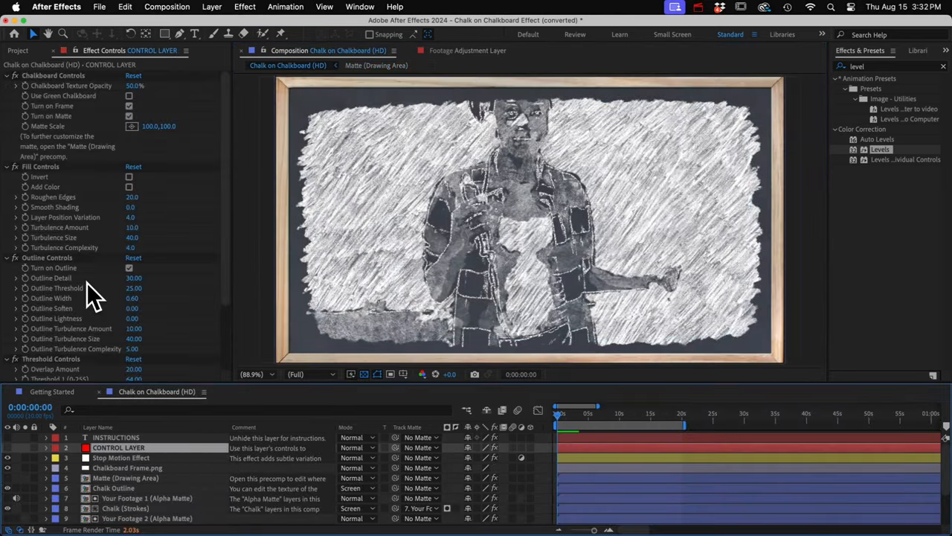
# Enable Invert under Fill Controls so the singer is white chalk on a dark board, and preview it.
pyautogui.click(41, 167)
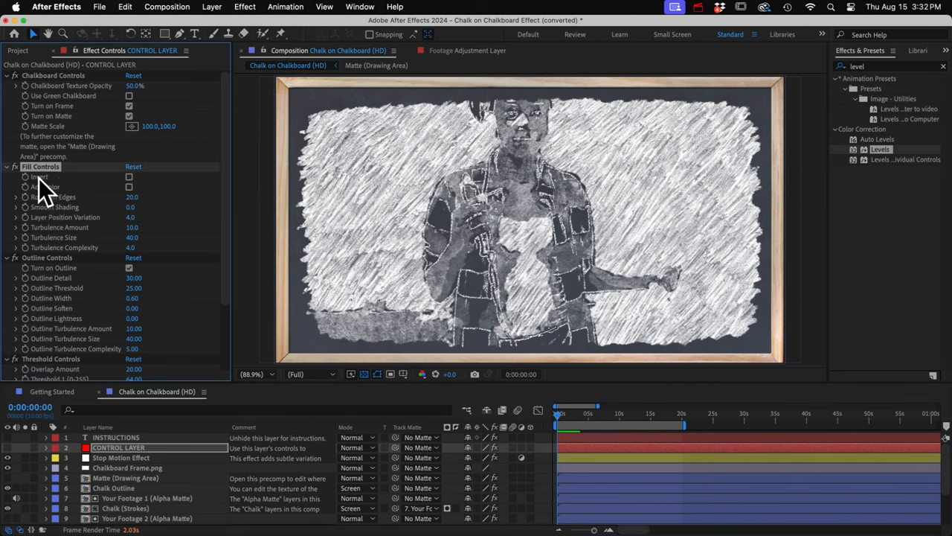
pyautogui.click(130, 179)
pyautogui.click(131, 178)
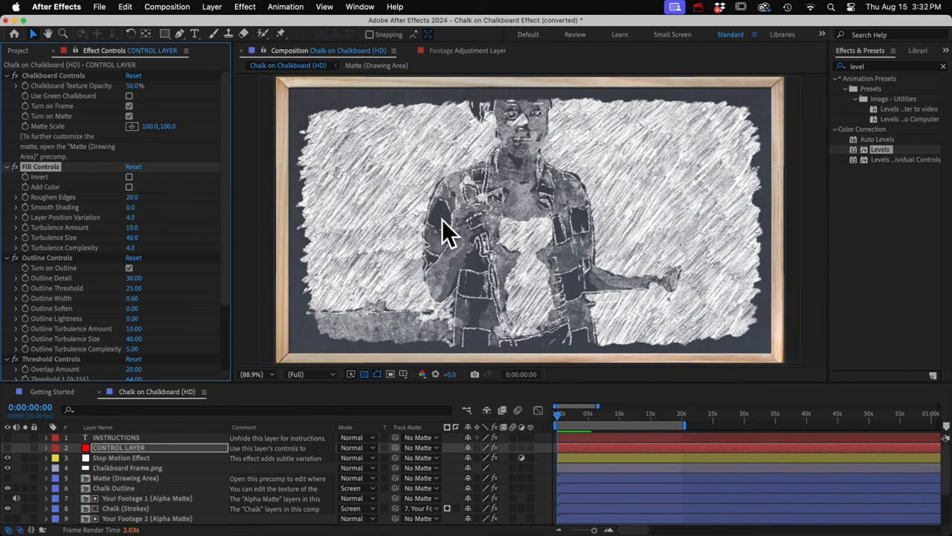
pyautogui.click(128, 177)
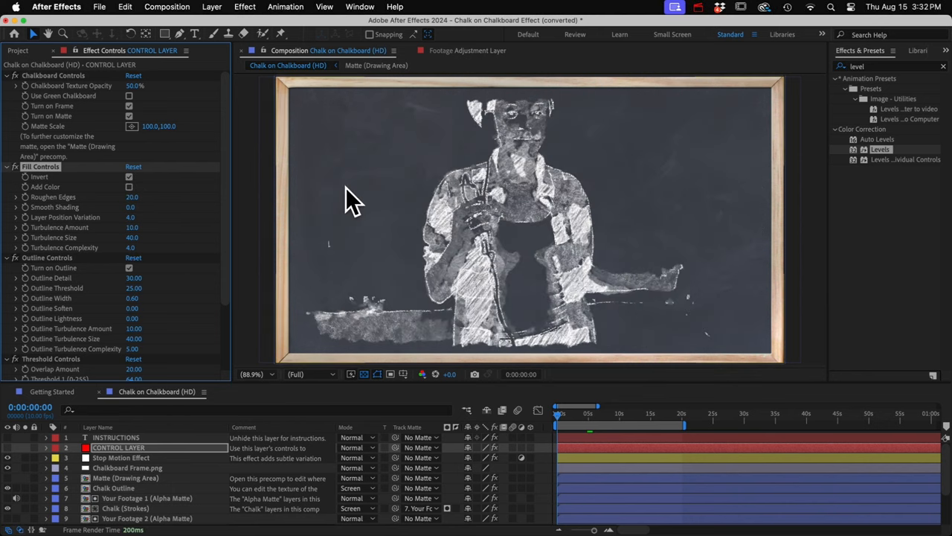
pyautogui.press('space')
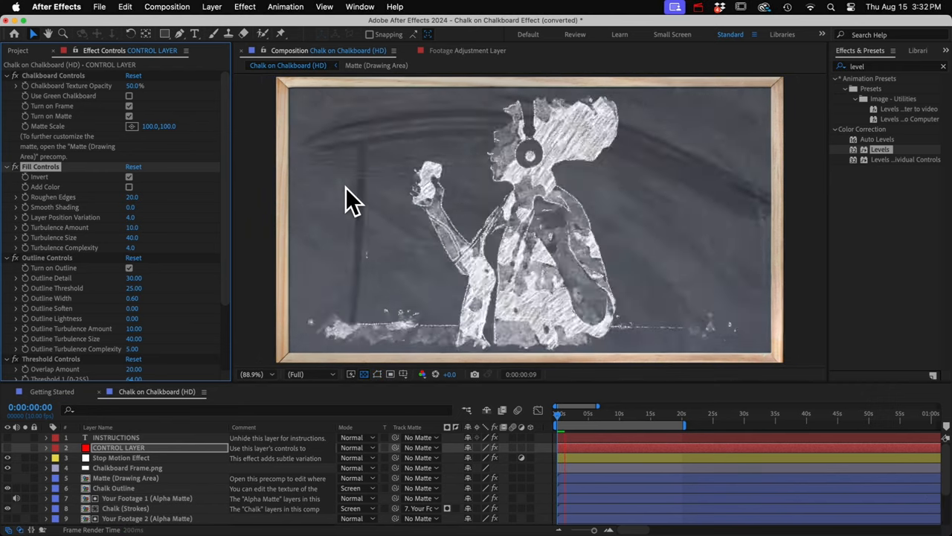
pyautogui.press('space')
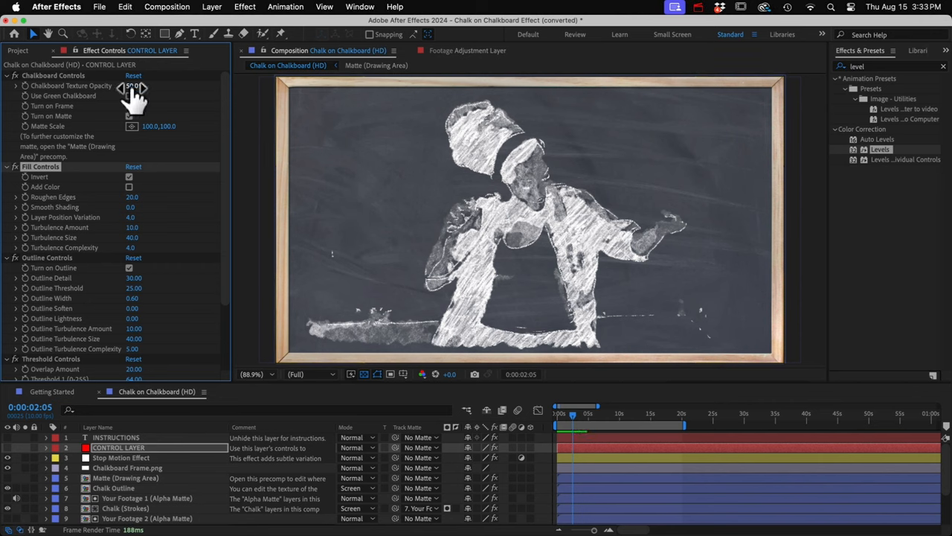
# Try Chalkboard Texture Opacity at 98%, then settle it at 49%.
pyautogui.moveTo(133, 86); pyautogui.dragTo(171, 86)
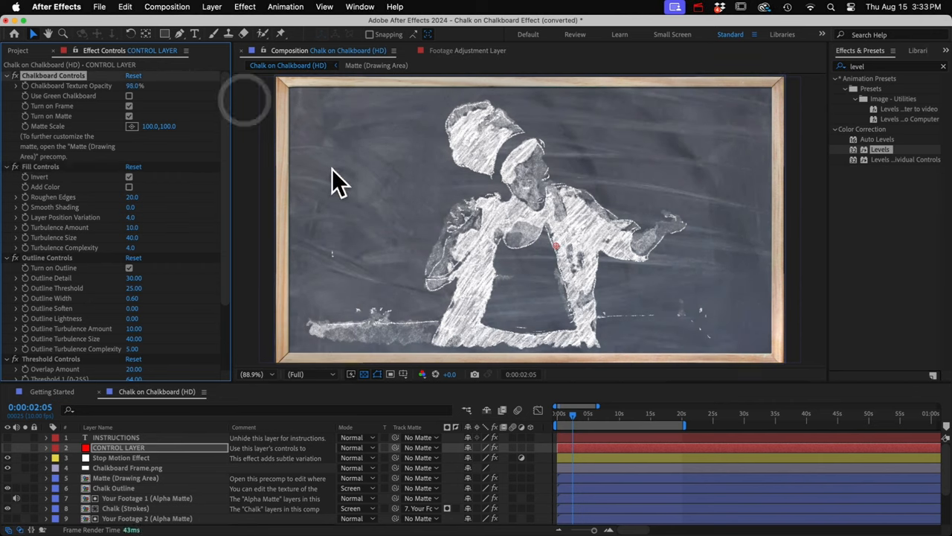
pyautogui.press('space')
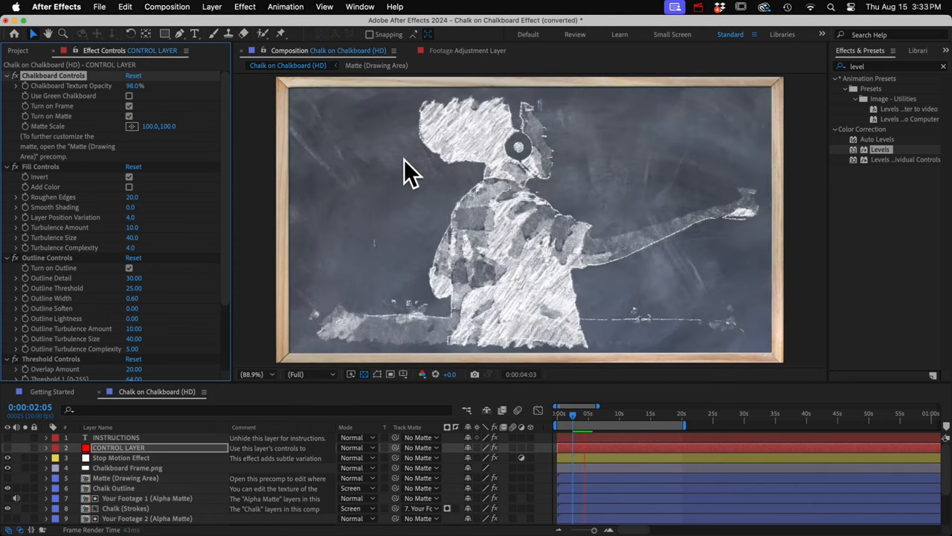
pyautogui.press('space')
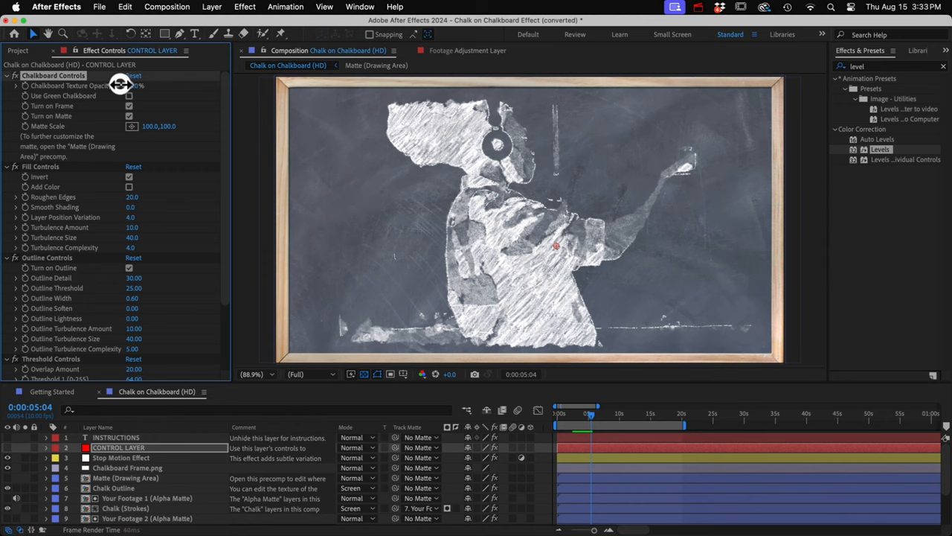
pyautogui.moveTo(134, 86)
pyautogui.mouseDown()
pyautogui.moveTo(75, 77)
pyautogui.moveTo(97, 82)
pyautogui.mouseUp()
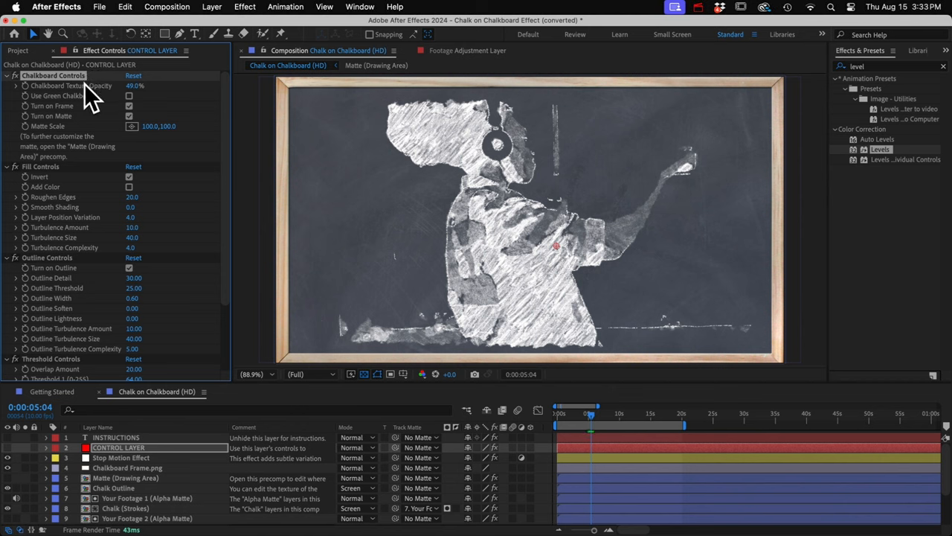
# Enable Add Color under Fill Controls and raise Turbulence Amount from 10 to 15.
pyautogui.click(130, 186)
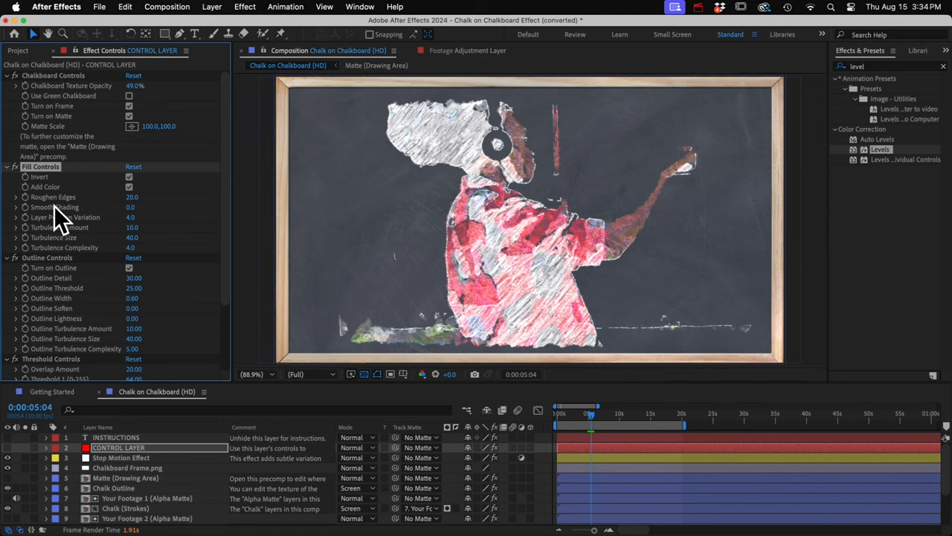
pyautogui.click(136, 207)
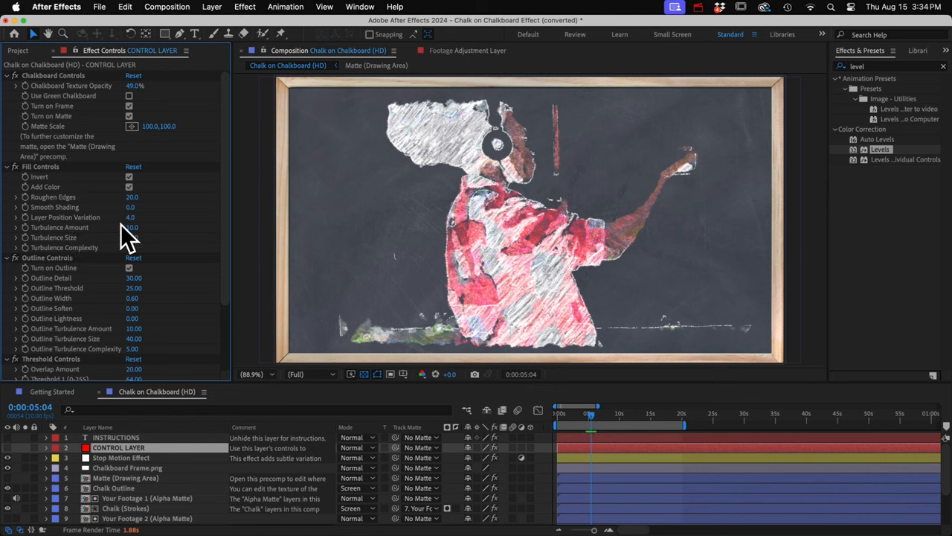
pyautogui.moveTo(132, 227)
pyautogui.mouseDown()
pyautogui.moveTo(150, 226)
pyautogui.moveTo(139, 228)
pyautogui.mouseUp()
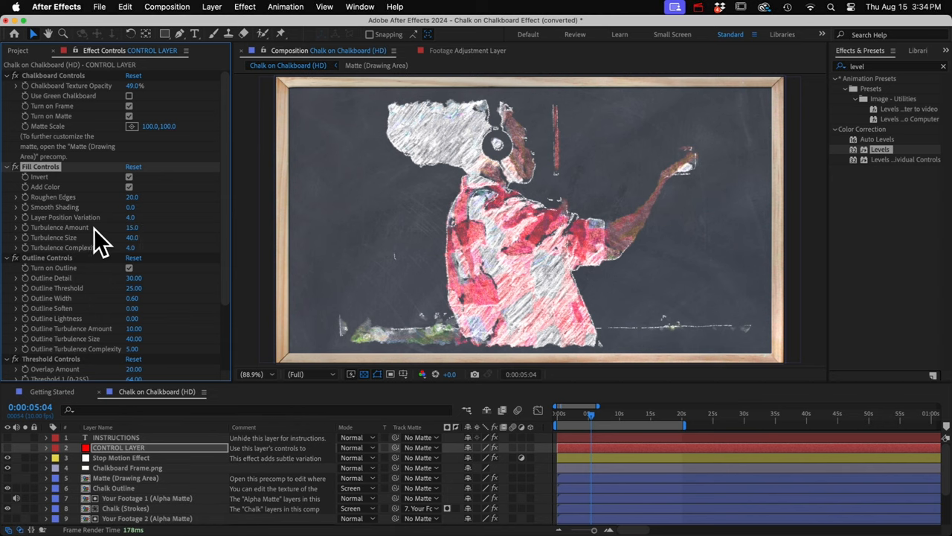
pyautogui.click(47, 258)
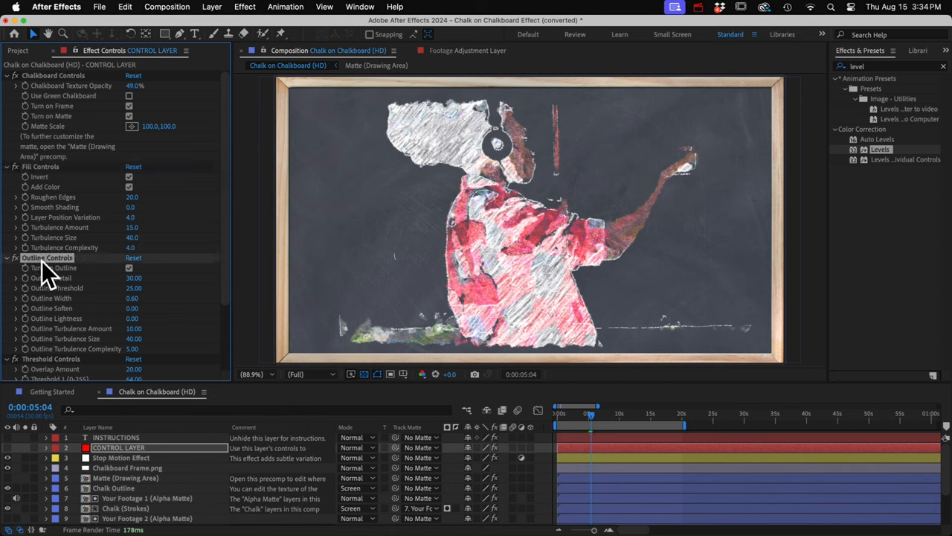
# Solo Chalk Outline, try Outline Detail near 40, then undo back to 30 and the full composite.
pyautogui.click(113, 488)
pyautogui.click(24, 488)
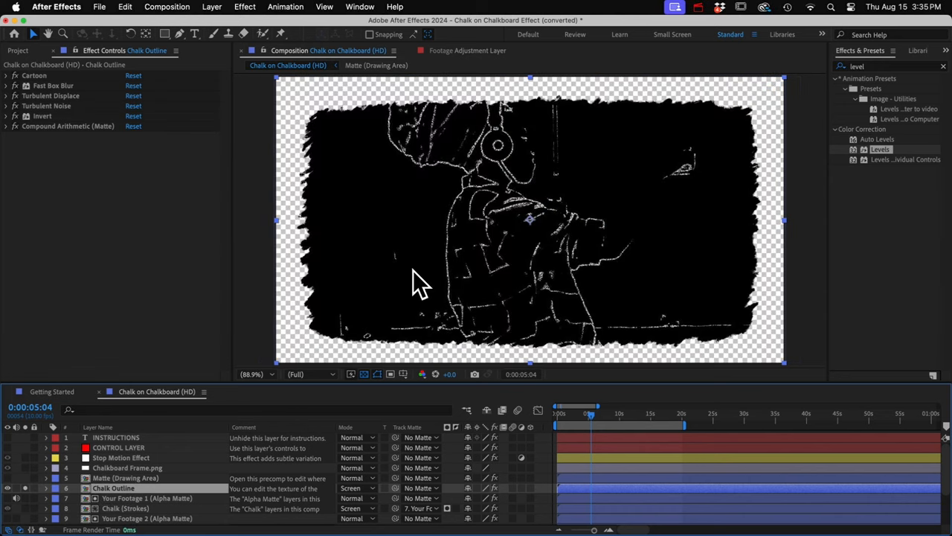
pyautogui.click(122, 448)
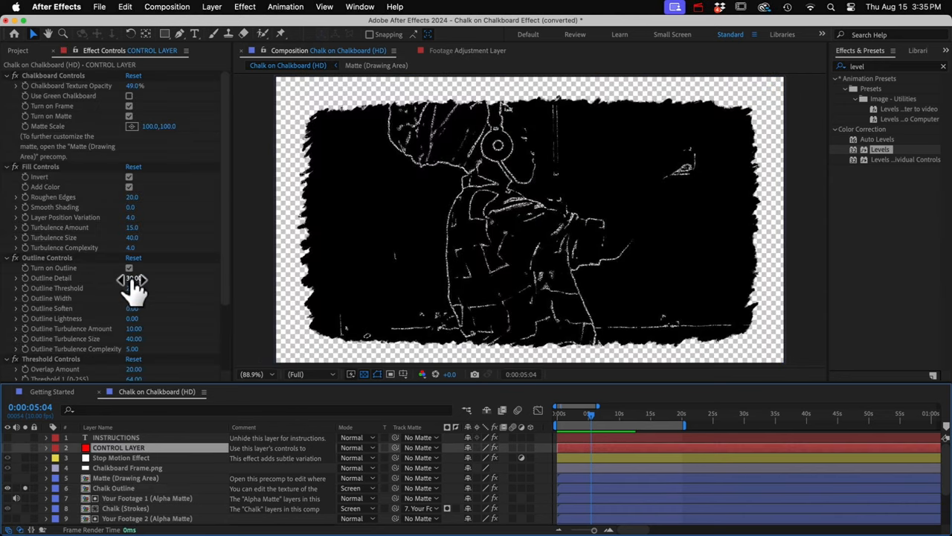
pyautogui.moveTo(134, 278); pyautogui.dragTo(195, 284)
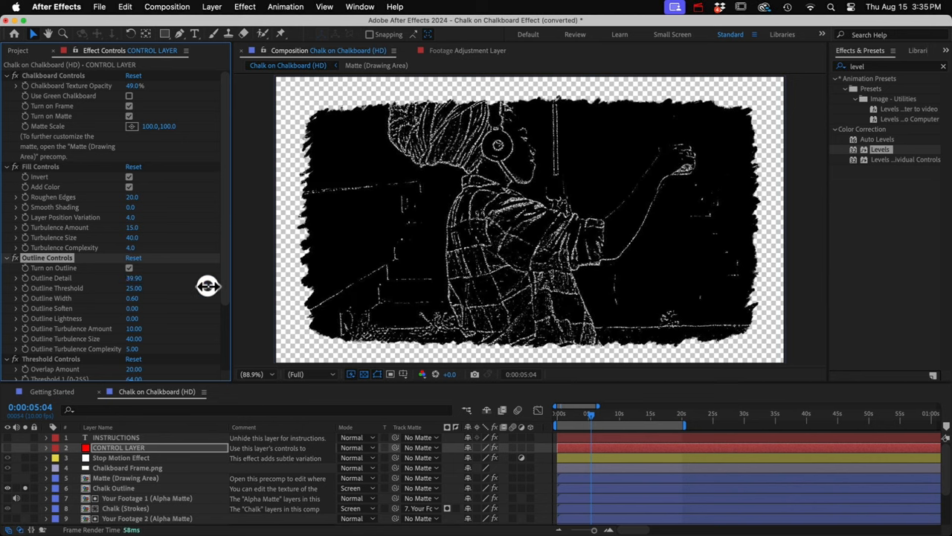
pyautogui.press('super+z')
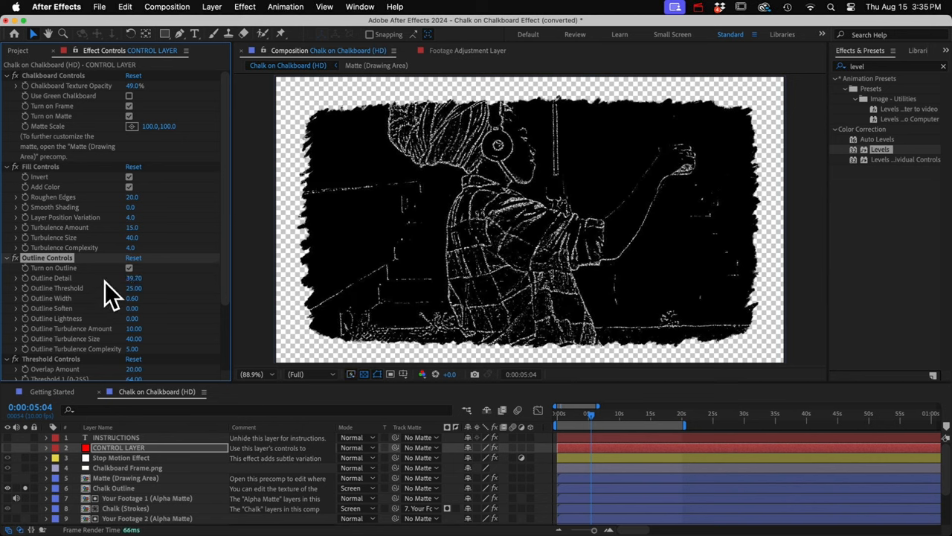
pyautogui.press('super+z')
pyautogui.scroll(-5, 52, 327)
pyautogui.scroll(-1, 52, 306)
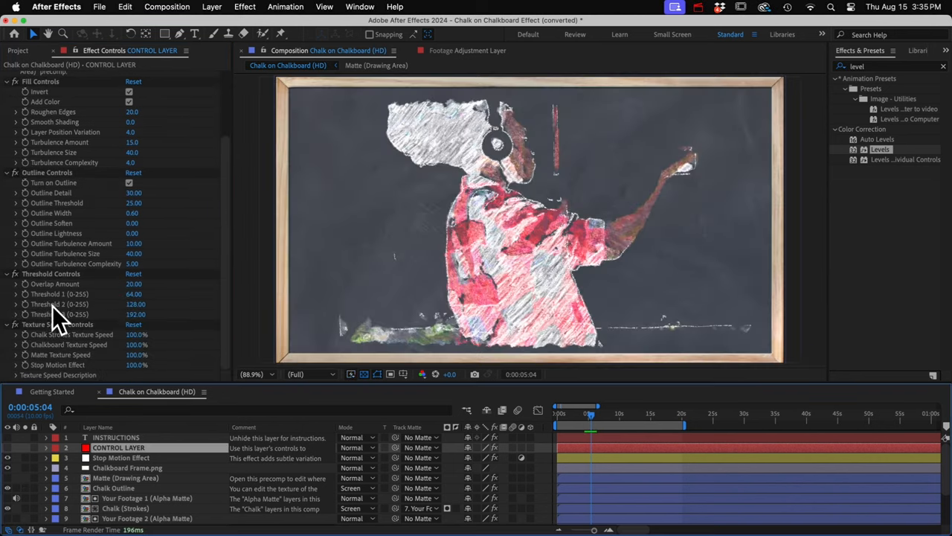
# Solo the Chalk (Light Shading) layer over a plain grey background instead of the transparency grid.
pyautogui.click(52, 273)
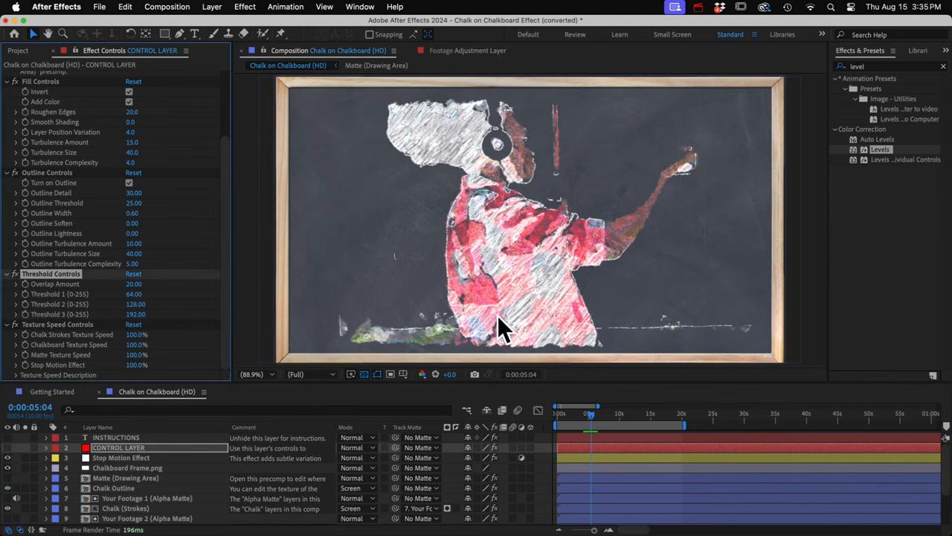
pyautogui.scroll(-4, 125, 484)
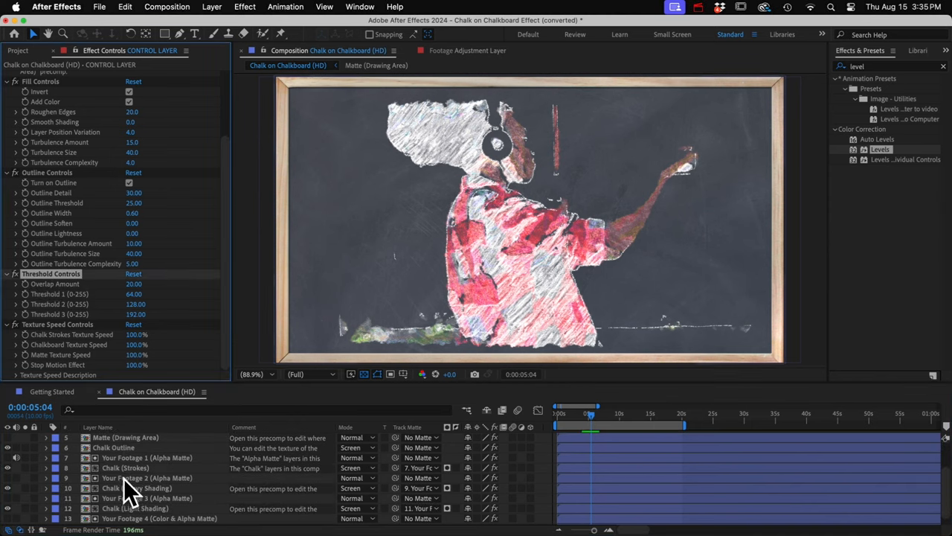
pyautogui.scroll(-1, 122, 469)
pyautogui.click(133, 498)
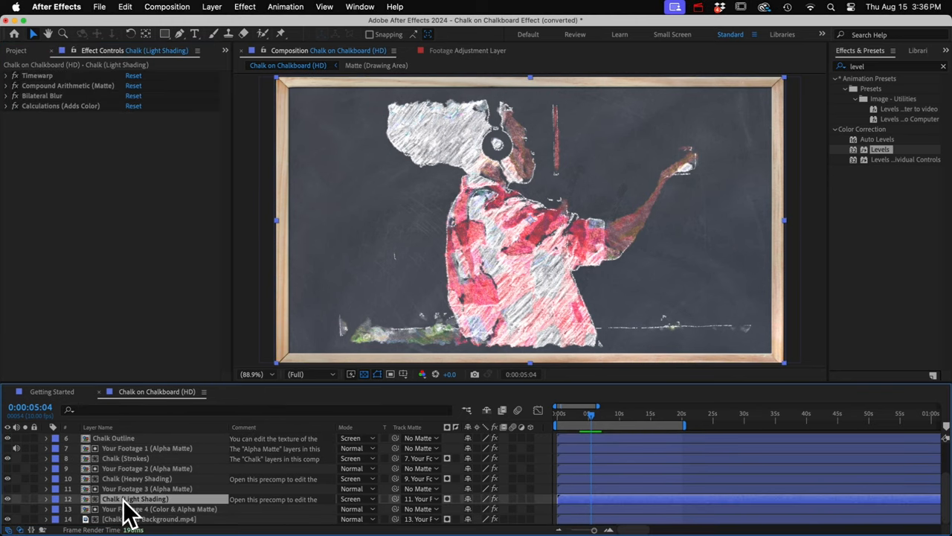
pyautogui.click(24, 498)
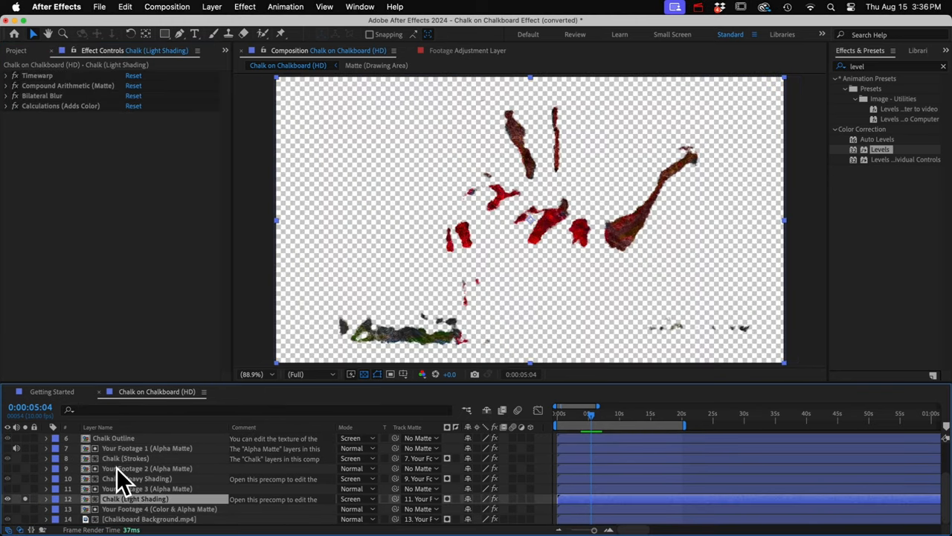
pyautogui.click(364, 374)
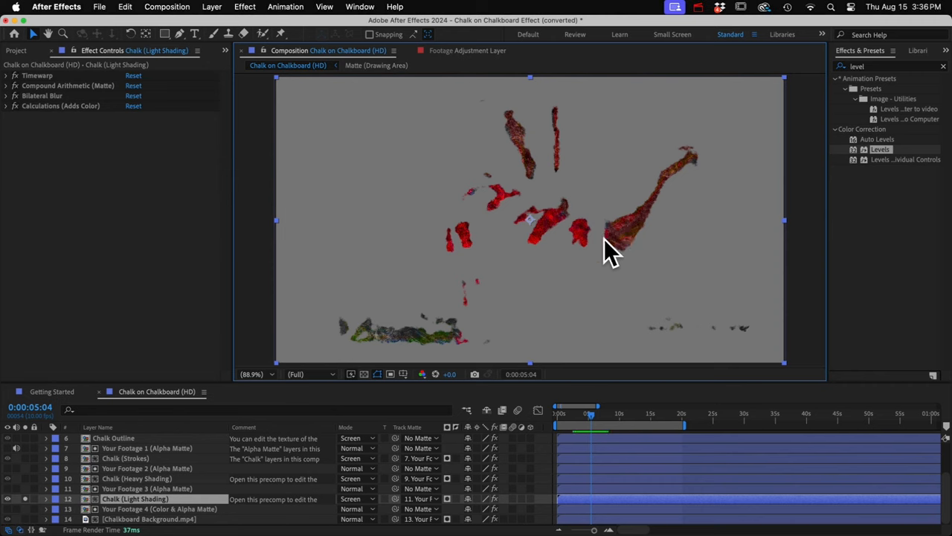
# Add Chalk (Heavy Shading) and Chalk (Strokes) to the soloed view.
pyautogui.click(125, 478)
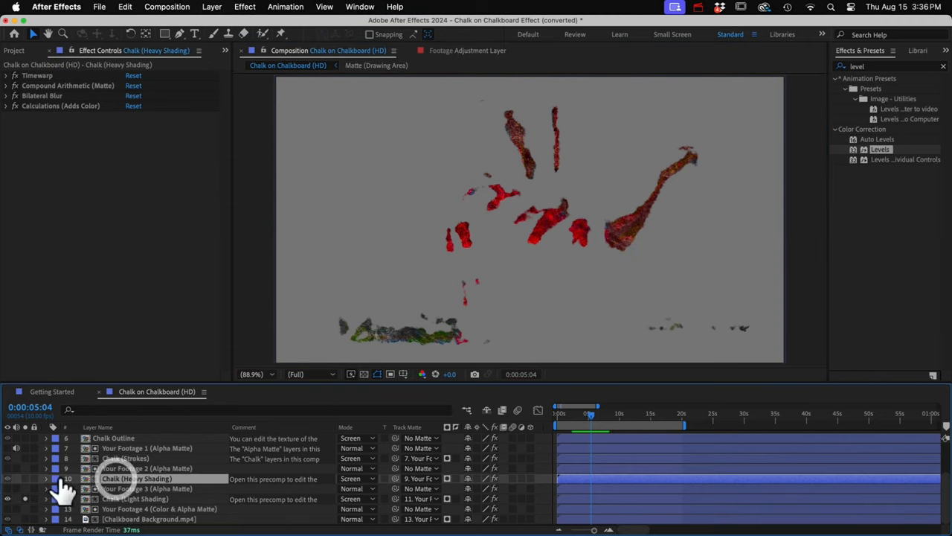
pyautogui.click(17, 479)
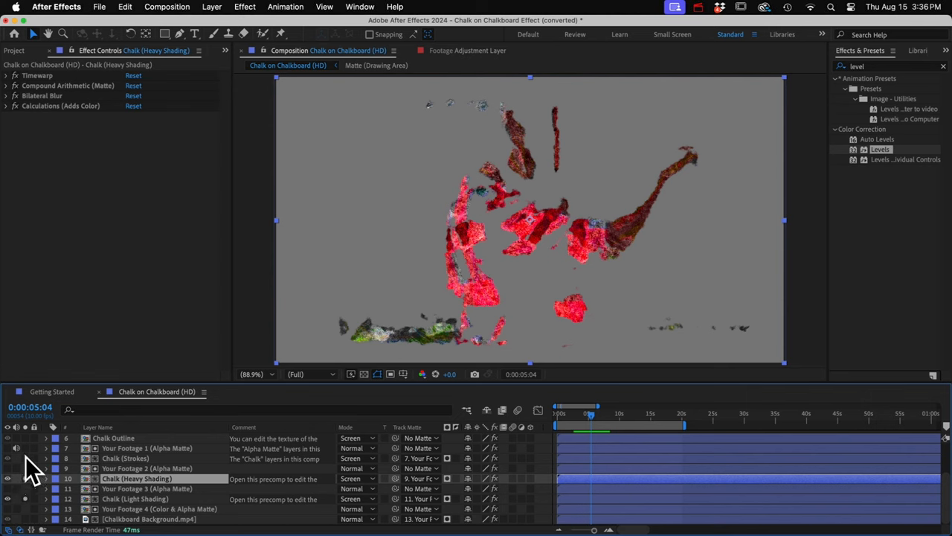
pyautogui.click(18, 458)
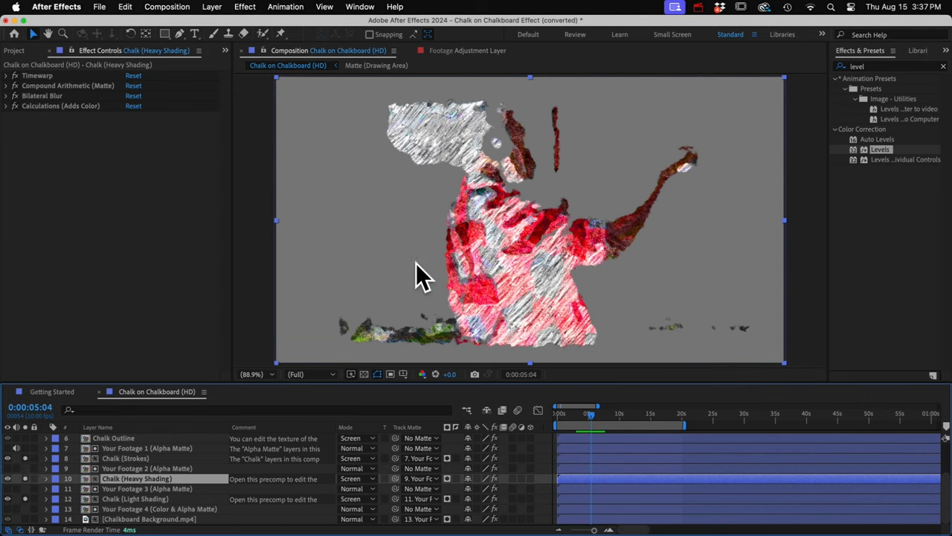
pyautogui.scroll(4, 145, 440)
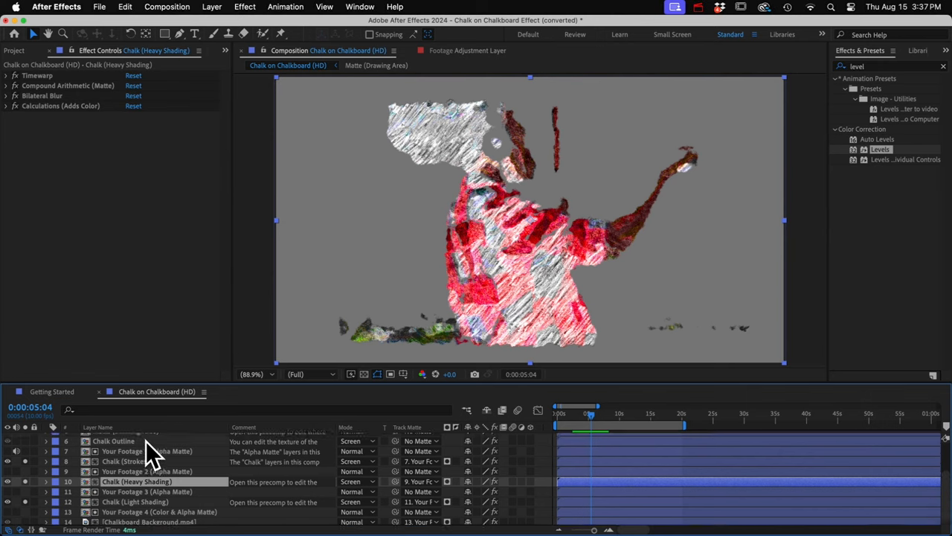
# Lower Threshold 1 on the CONTROL LAYER to 62.
pyautogui.click(131, 439)
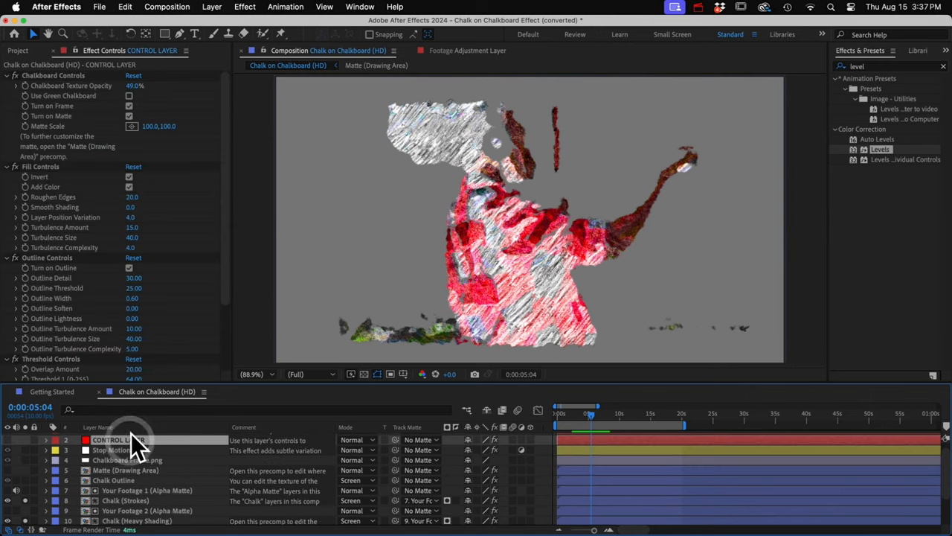
pyautogui.scroll(-5, 62, 310)
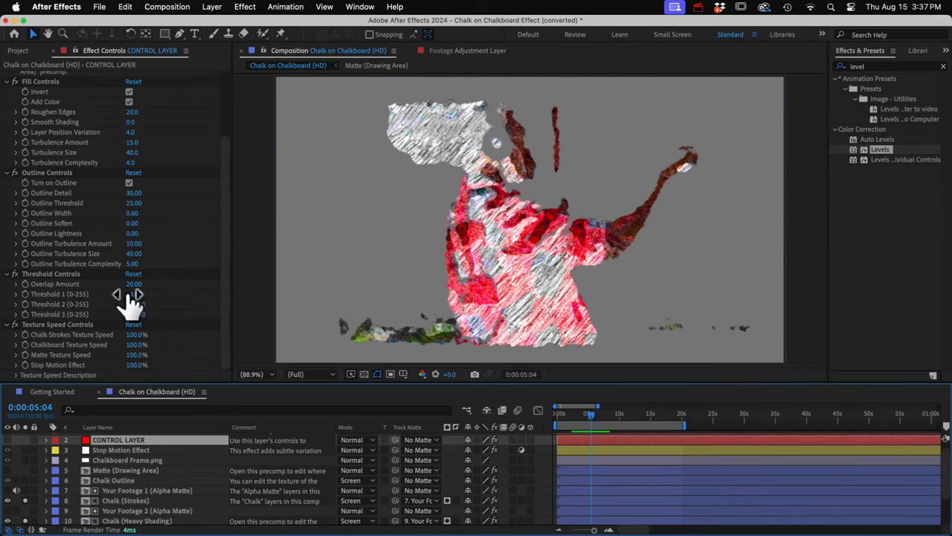
pyautogui.moveTo(134, 294)
pyautogui.mouseDown()
pyautogui.moveTo(106, 296)
pyautogui.moveTo(173, 288)
pyautogui.mouseUp()
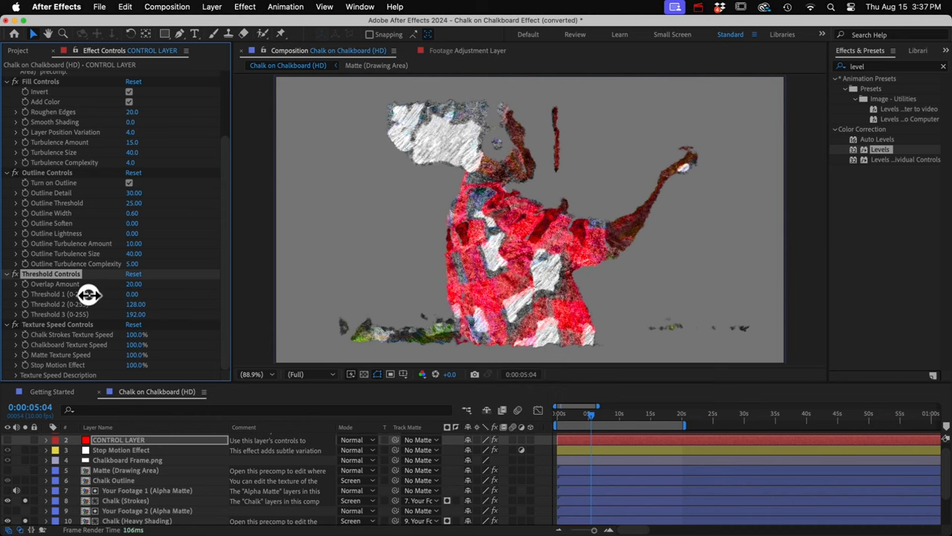
pyautogui.moveTo(173, 288); pyautogui.dragTo(123, 294)
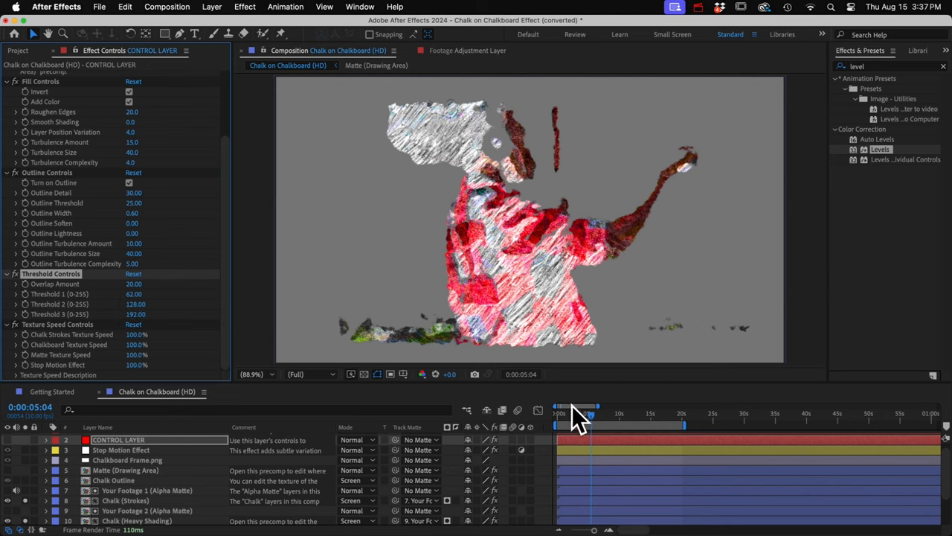
# Return the playhead to 0:00:00:00 and unsolo the layers to show the full framed composite.
pyautogui.moveTo(590, 417); pyautogui.dragTo(559, 418)
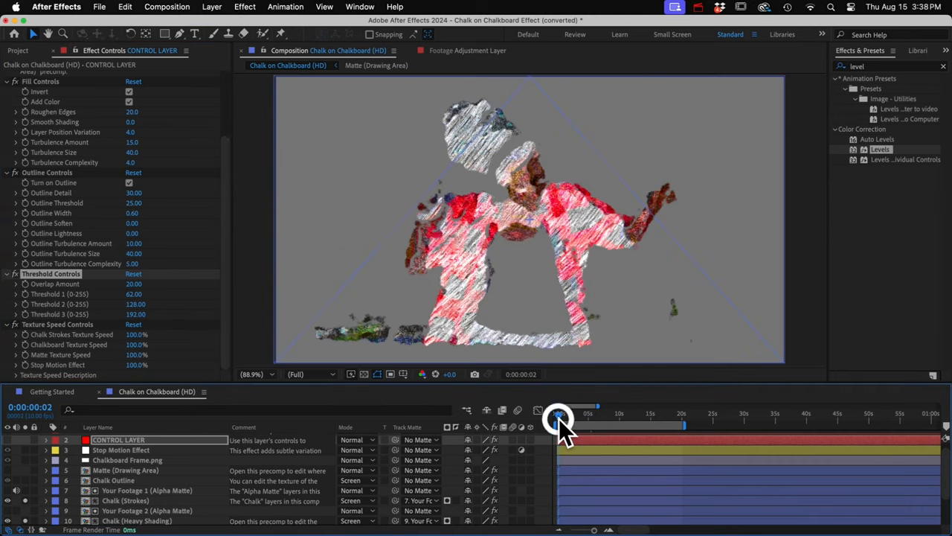
pyautogui.moveTo(559, 418); pyautogui.dragTo(557, 418)
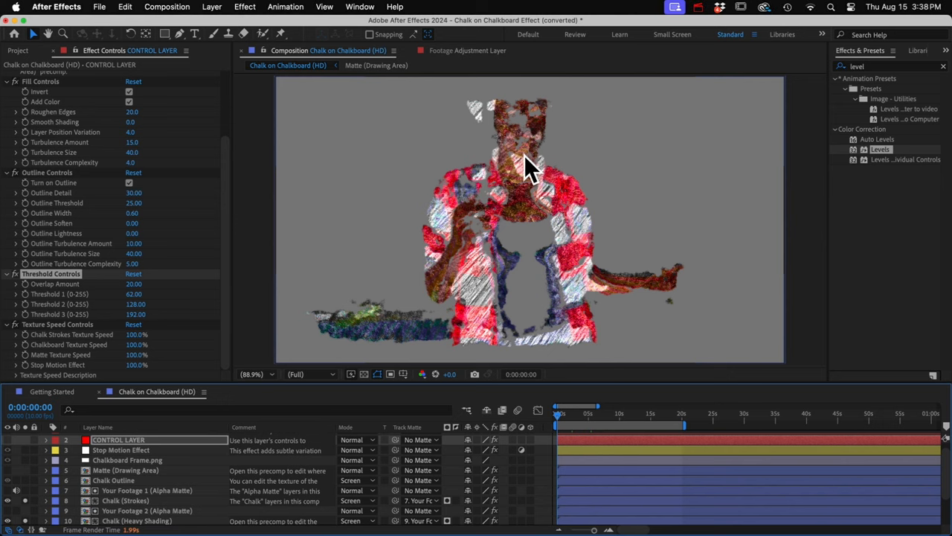
pyautogui.scroll(-4, 22, 513)
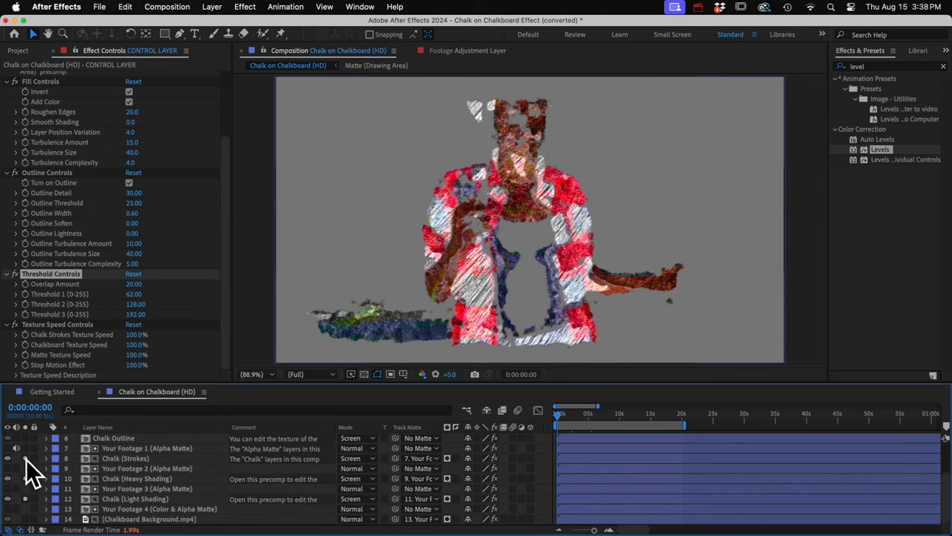
pyautogui.click(17, 509)
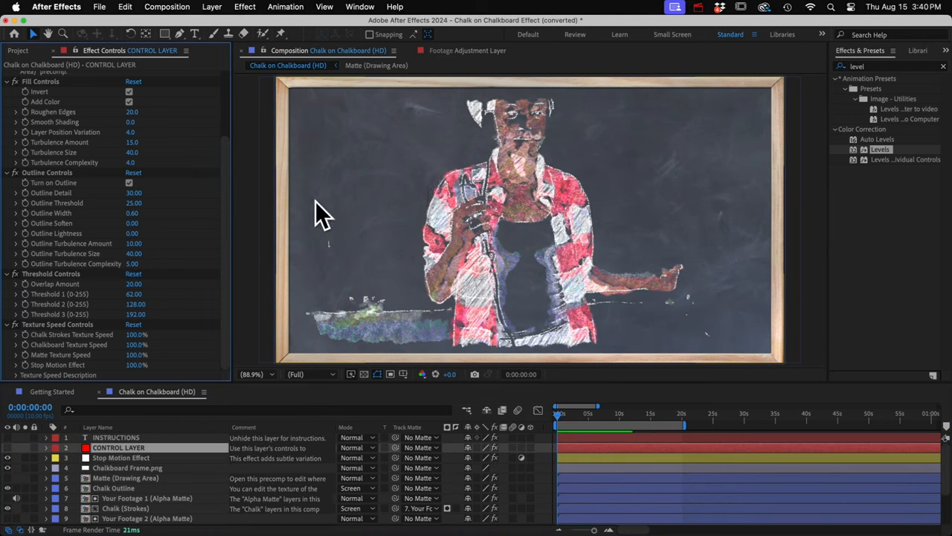
# Preview the current chalk animation briefly from the Texture Speed Controls.
pyautogui.click(56, 324)
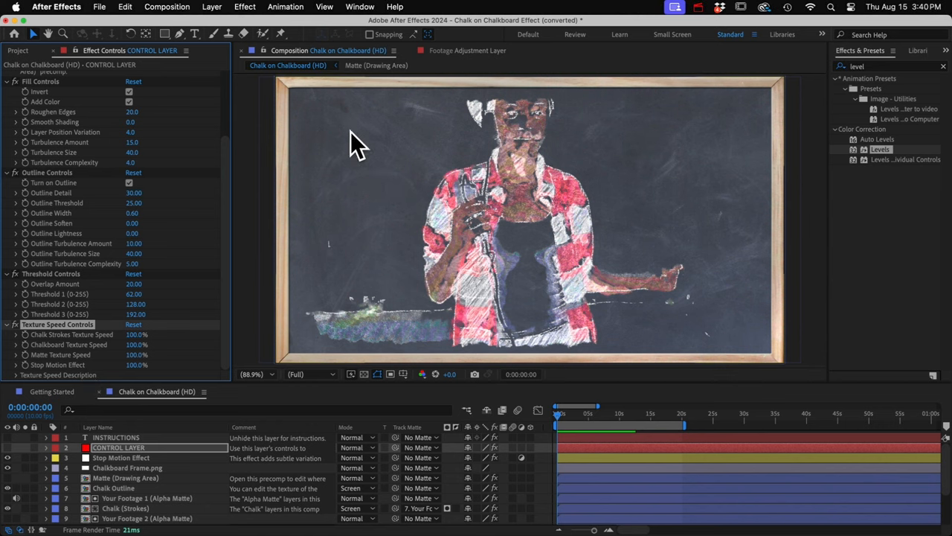
pyautogui.press('KP_0')
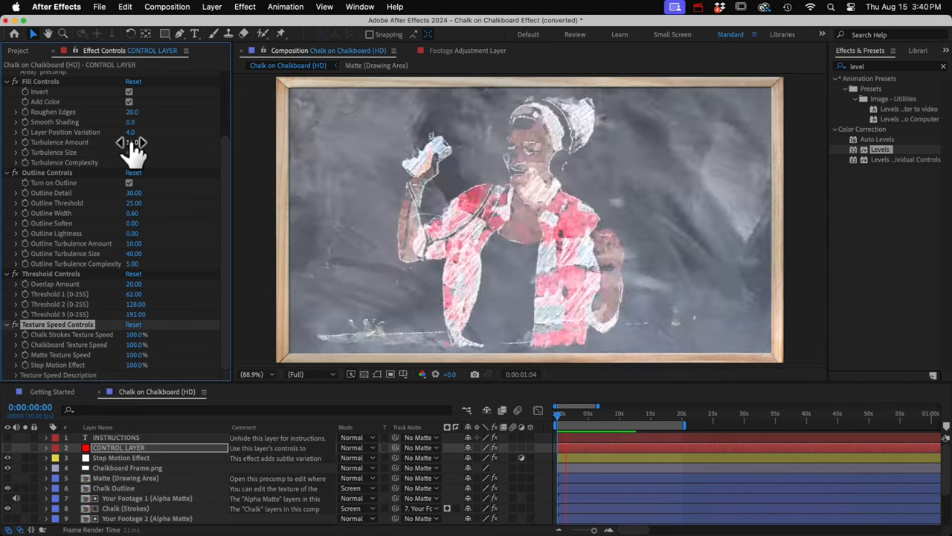
pyautogui.press('space')
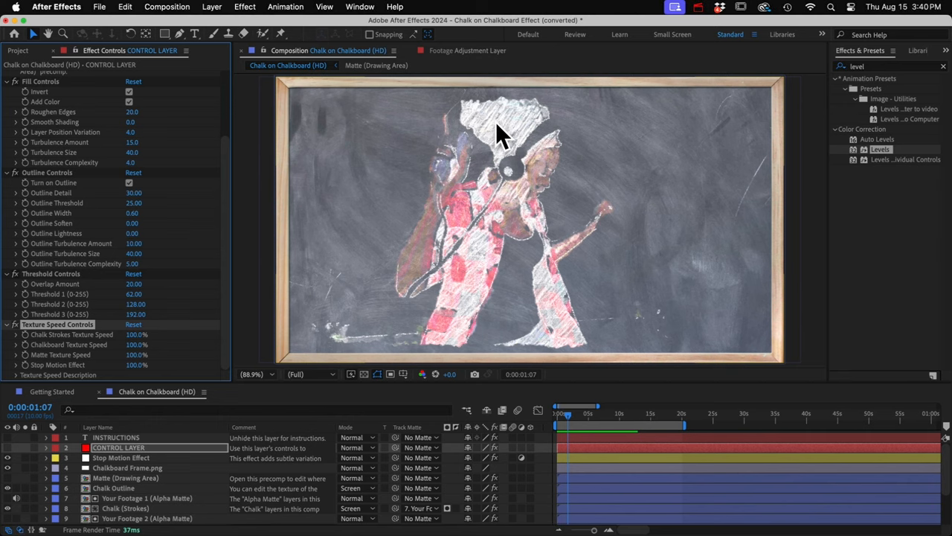
# Turn off Invert under Fill Controls so the board fills with white scribbles, and preview it.
pyautogui.click(128, 91)
pyautogui.press('space')
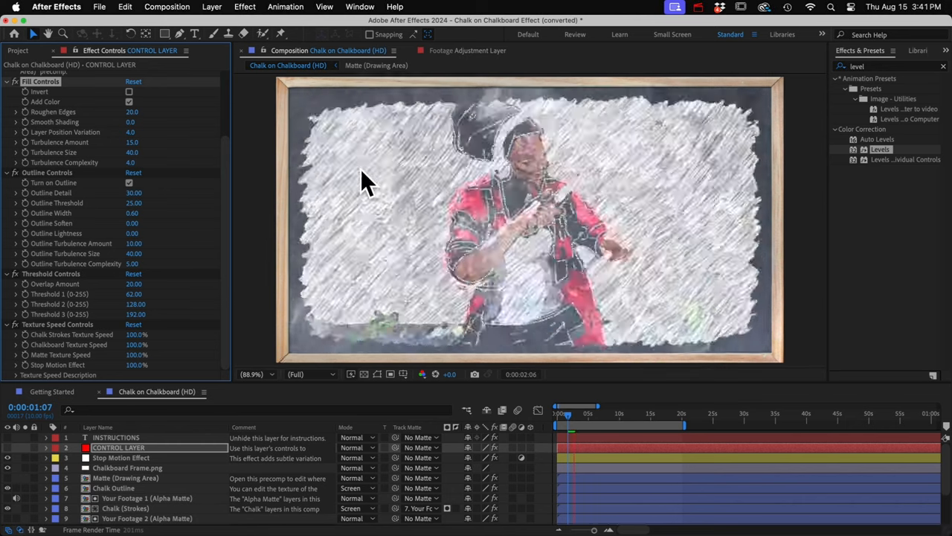
pyautogui.press('space')
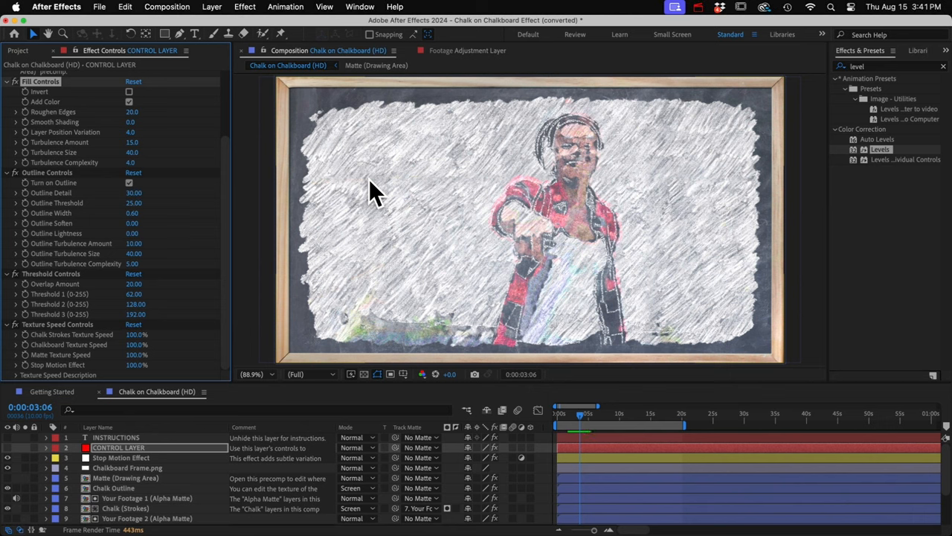
# Review the Composition Settings dialog and close it without changing anything.
pyautogui.click(167, 6)
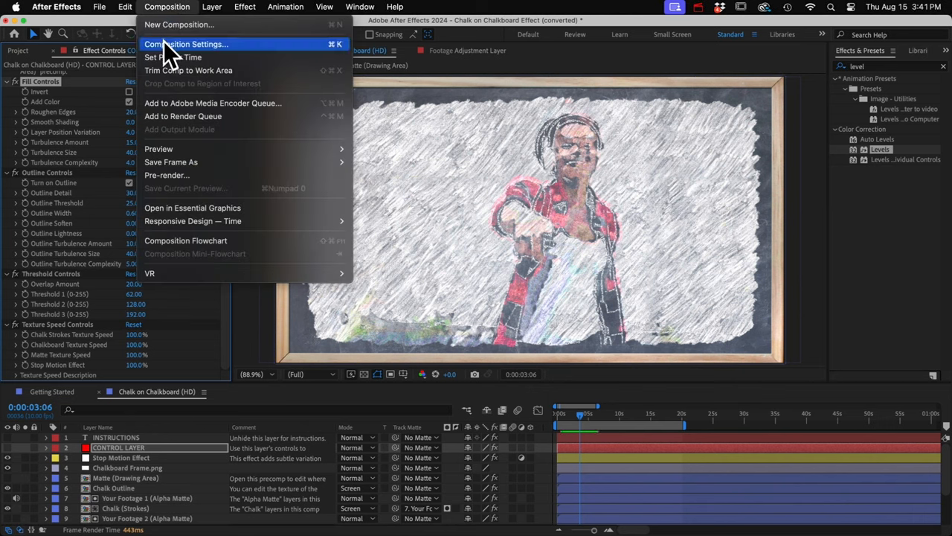
pyautogui.click(166, 46)
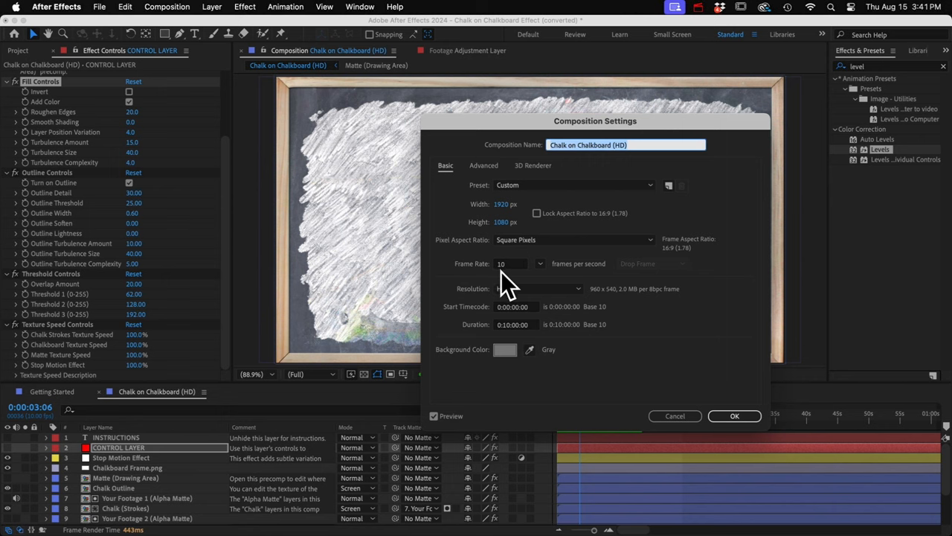
pyautogui.click(675, 415)
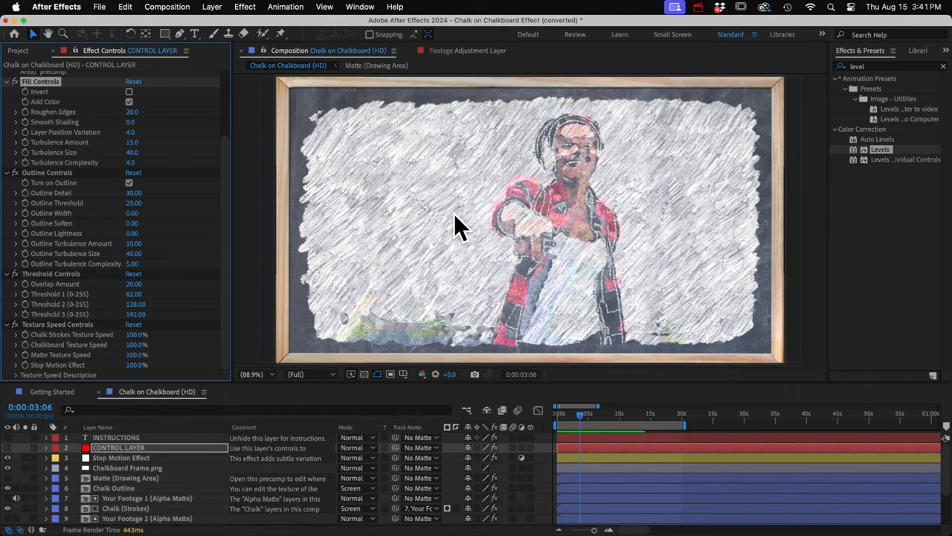
pyautogui.click(168, 6)
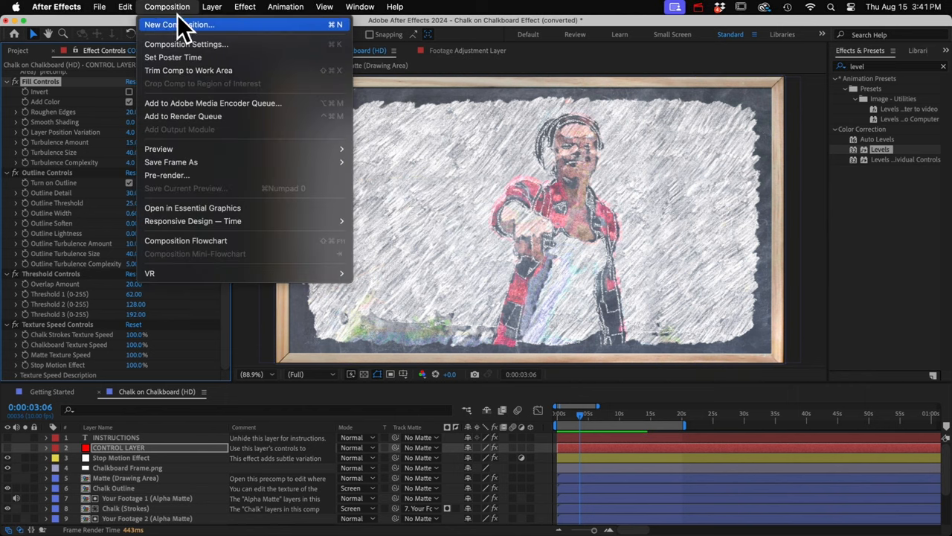
pyautogui.click(167, 6)
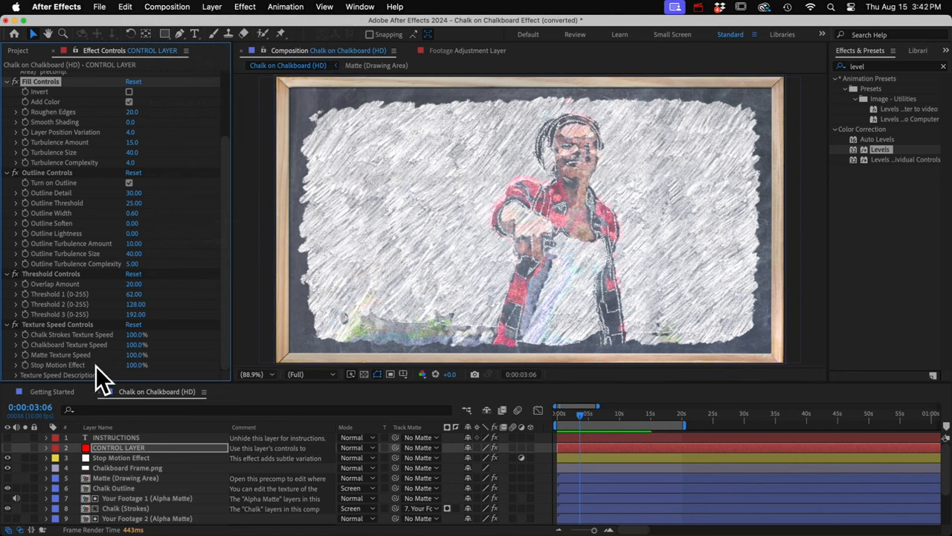
# Invert the fill for a dark chalkboard, set Chalkboard Texture Speed to 15%, and preview.
pyautogui.click(129, 93)
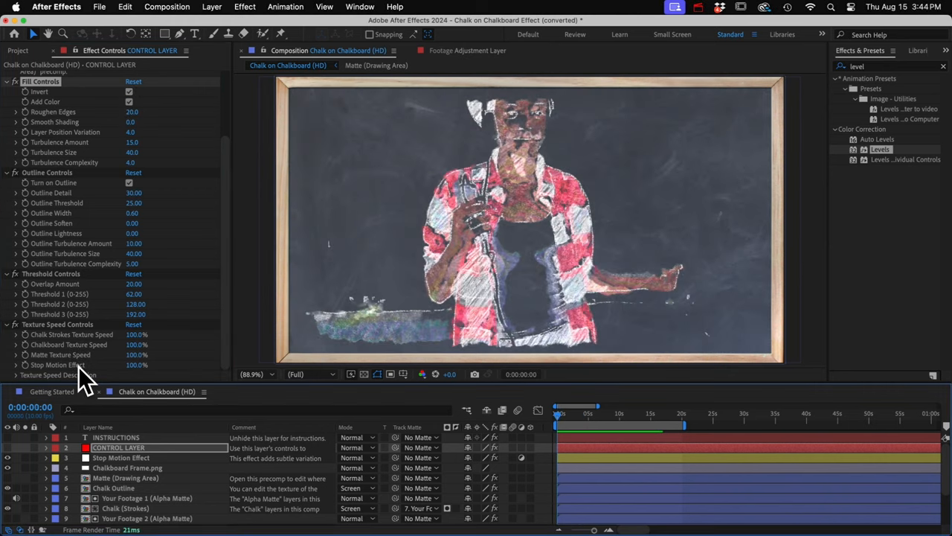
pyautogui.click(136, 344)
pyautogui.write('15')
pyautogui.press('Return')
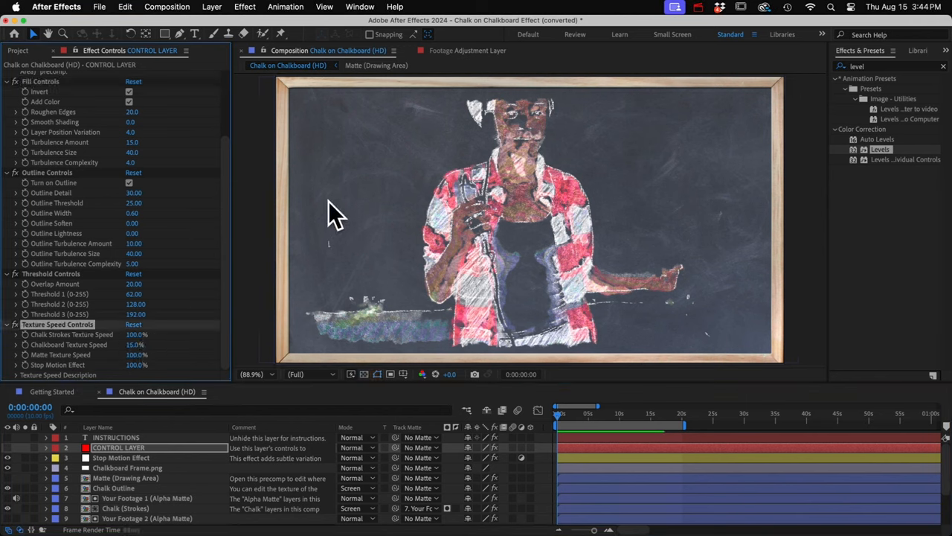
pyautogui.press('space')
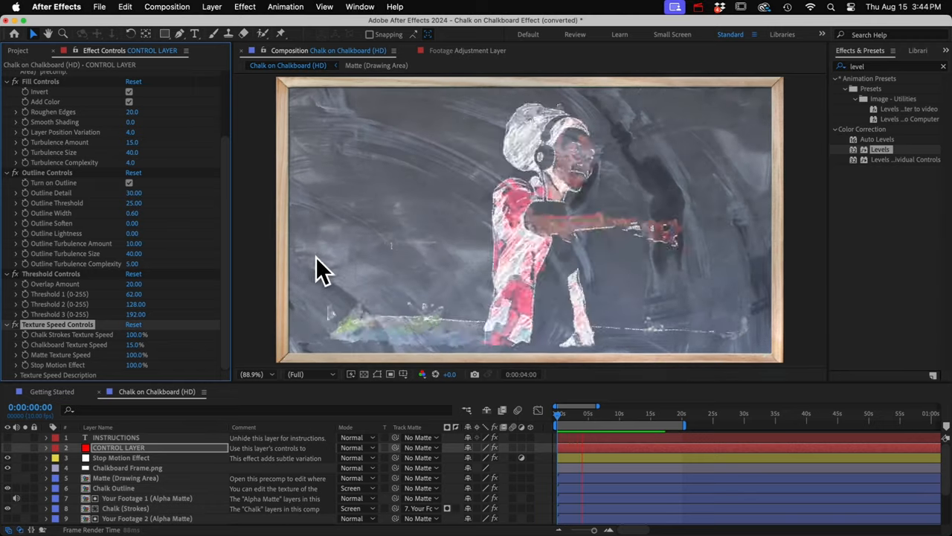
pyautogui.press('space')
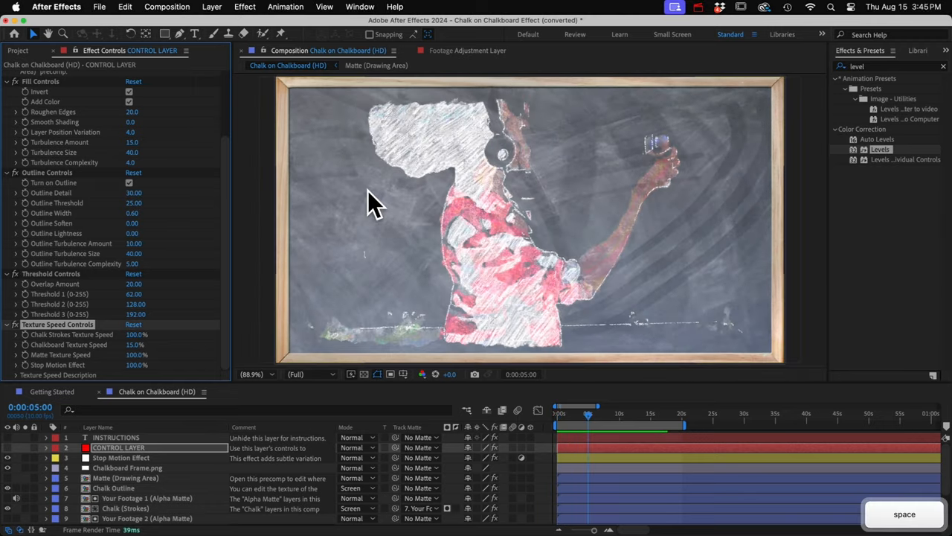
# Collapse the control settings and bring up the Stop Motion Effect layer's settings.
pyautogui.click(43, 335)
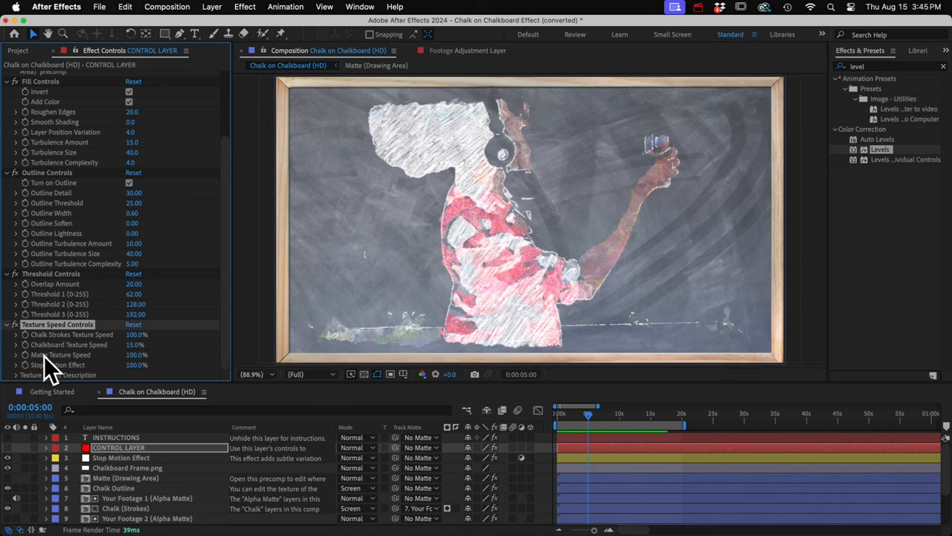
pyautogui.click(44, 356)
pyautogui.click(117, 458)
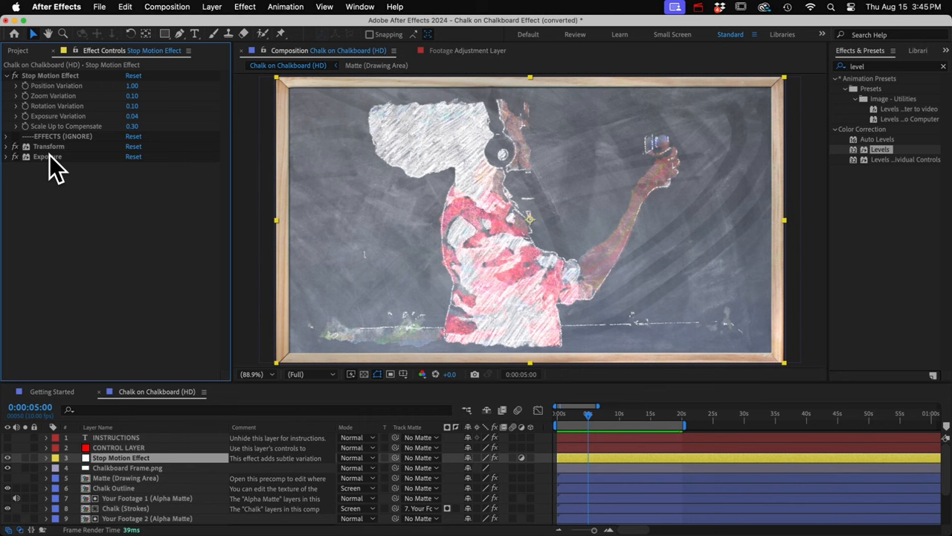
pyautogui.click(102, 447)
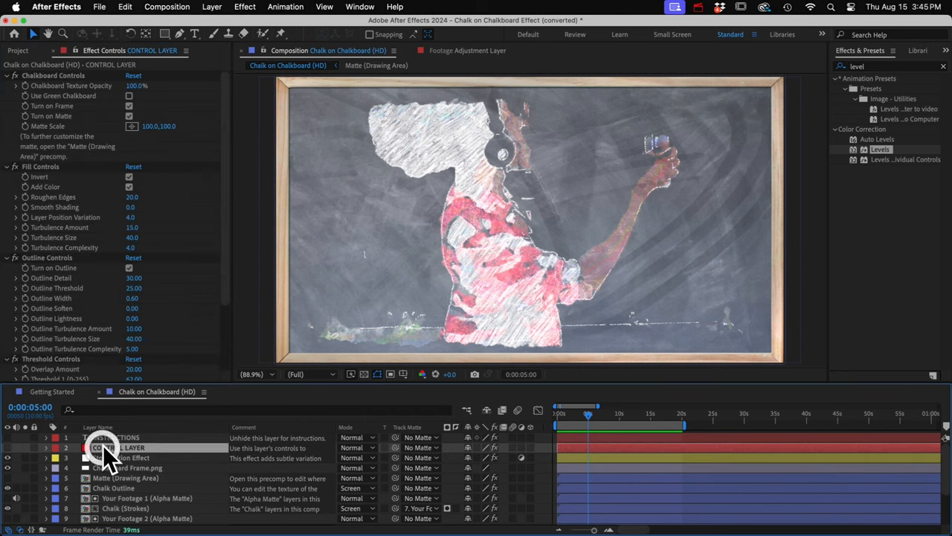
pyautogui.scroll(-5, 66, 337)
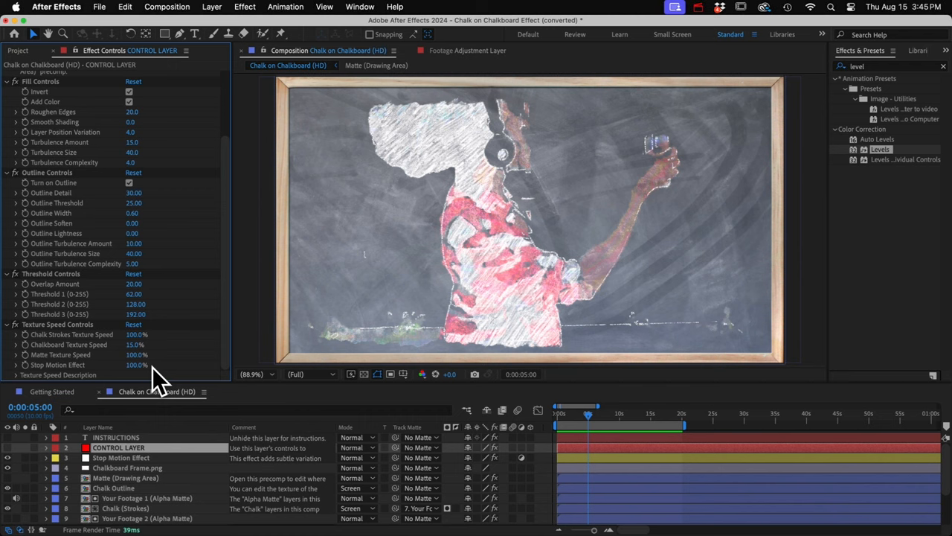
# Open the Chalk (Strokes) precomp and move the current time to about 7 seconds.
pyautogui.click(119, 508)
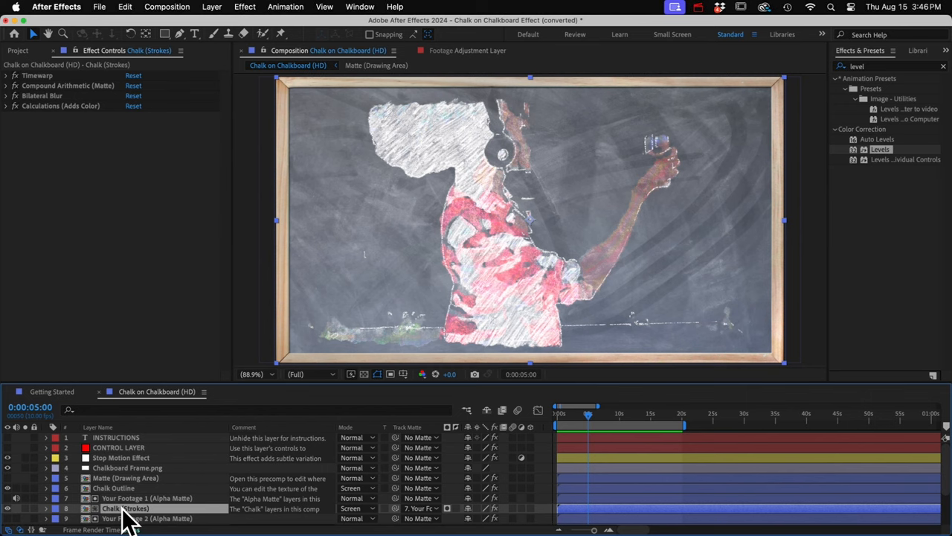
pyautogui.doubleClick(123, 508)
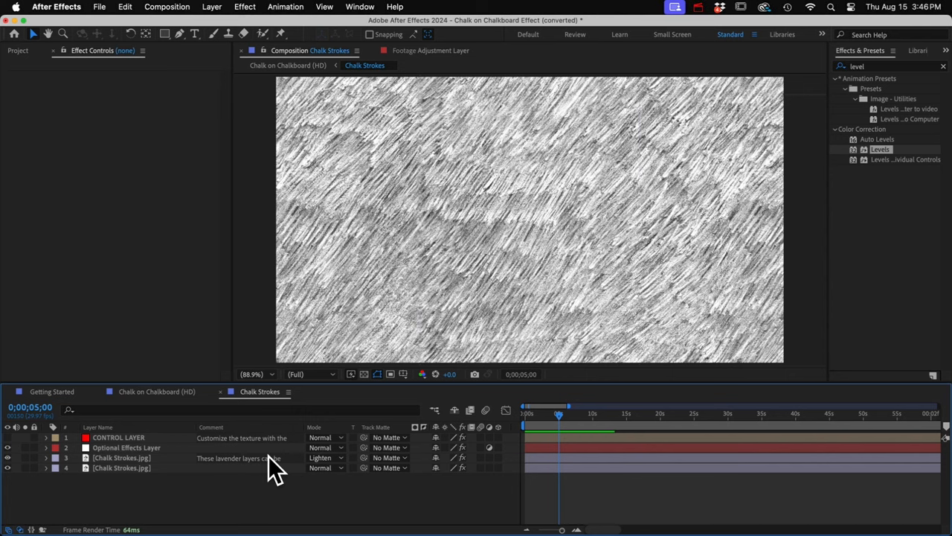
pyautogui.scroll(-4, 506, 256)
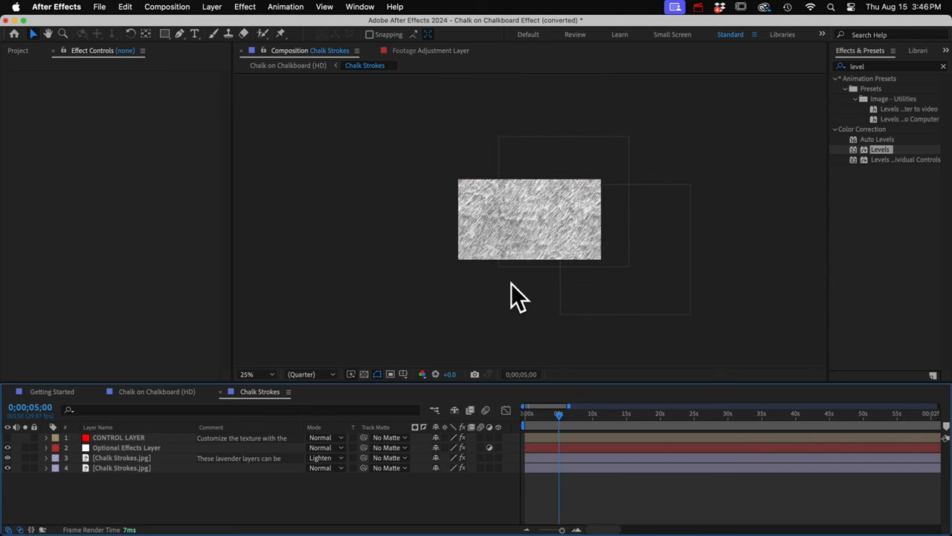
pyautogui.moveTo(561, 417); pyautogui.dragTo(582, 421)
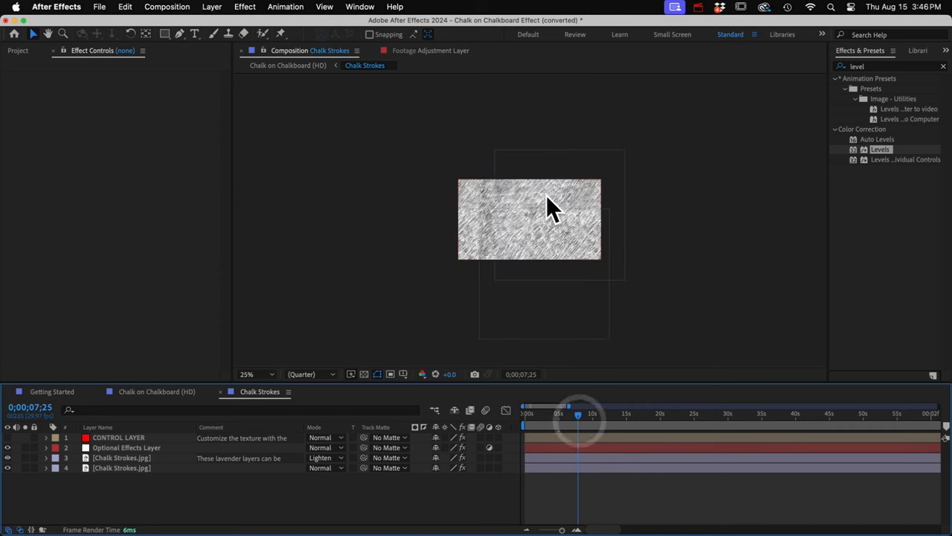
pyautogui.scroll(1, 543, 200)
pyautogui.scroll(1, 541, 203)
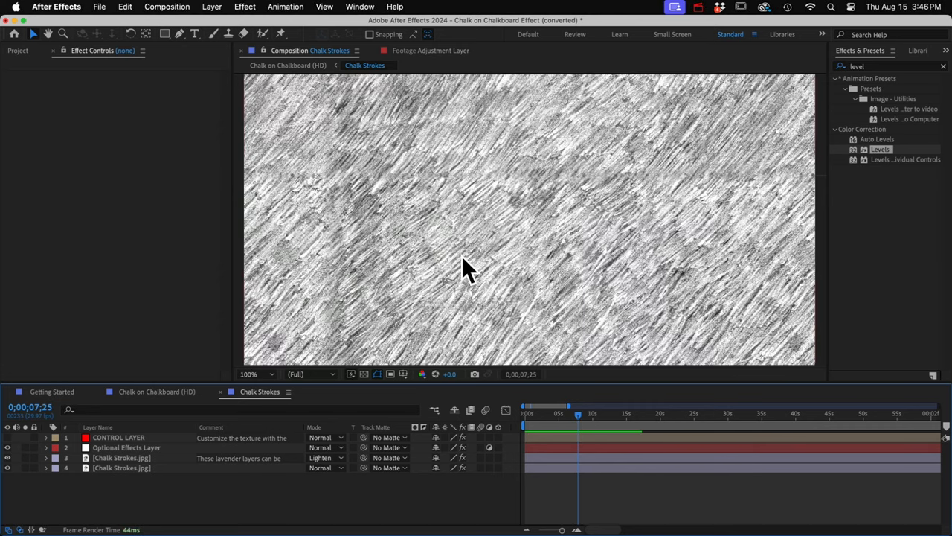
# Duplicate the top Chalk Strokes.jpg layer twice, undo both, and select the precomp's CONTROL LAYER.
pyautogui.click(115, 458)
pyautogui.press('super+d')
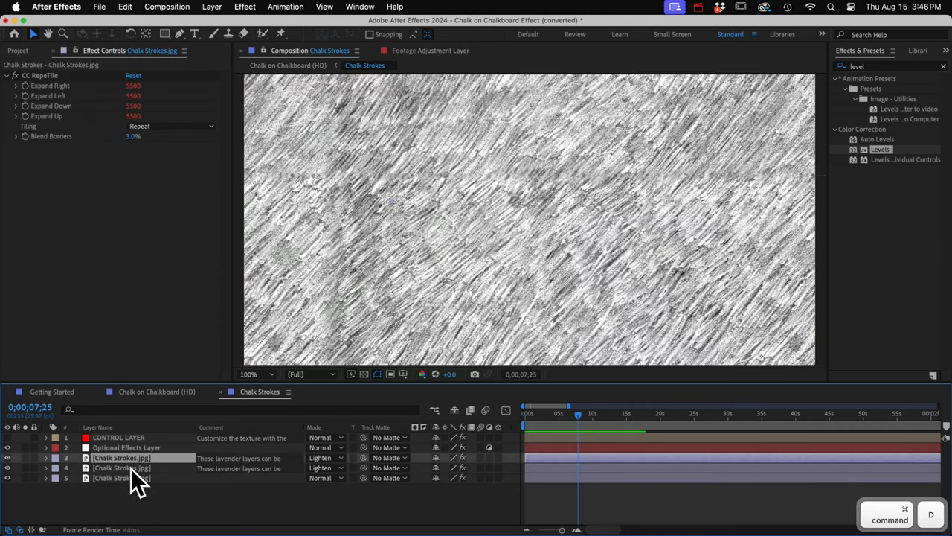
pyautogui.press('super+d')
pyautogui.press('super+d')
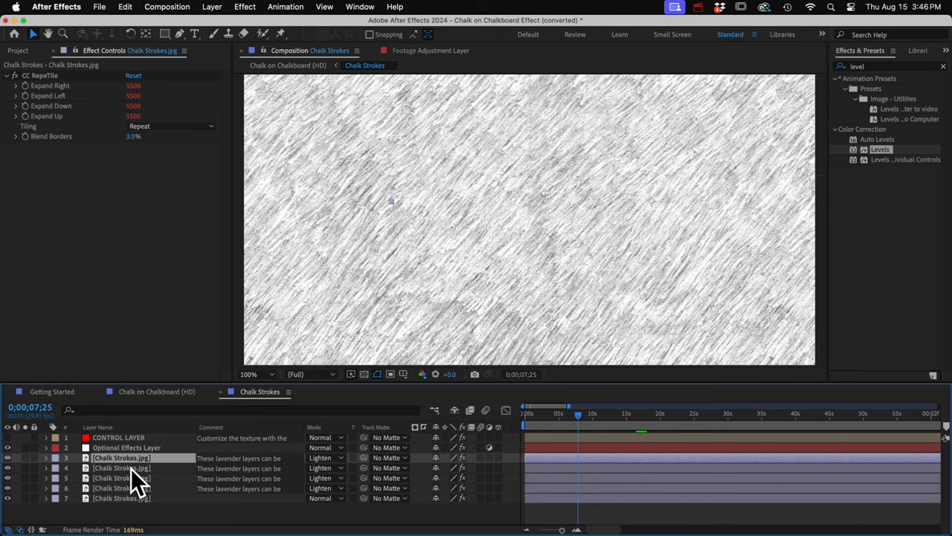
pyautogui.press('super+z')
pyautogui.press('super+z')
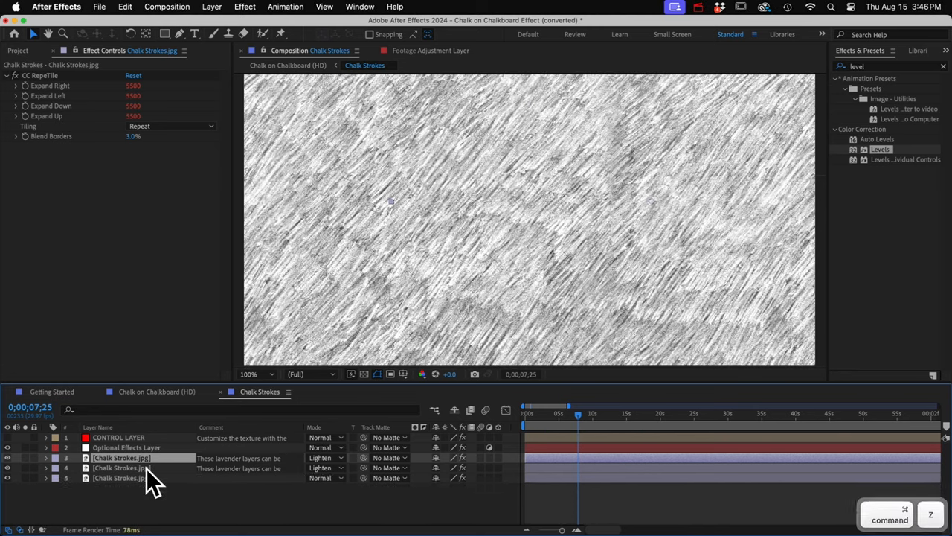
pyautogui.press('super+z')
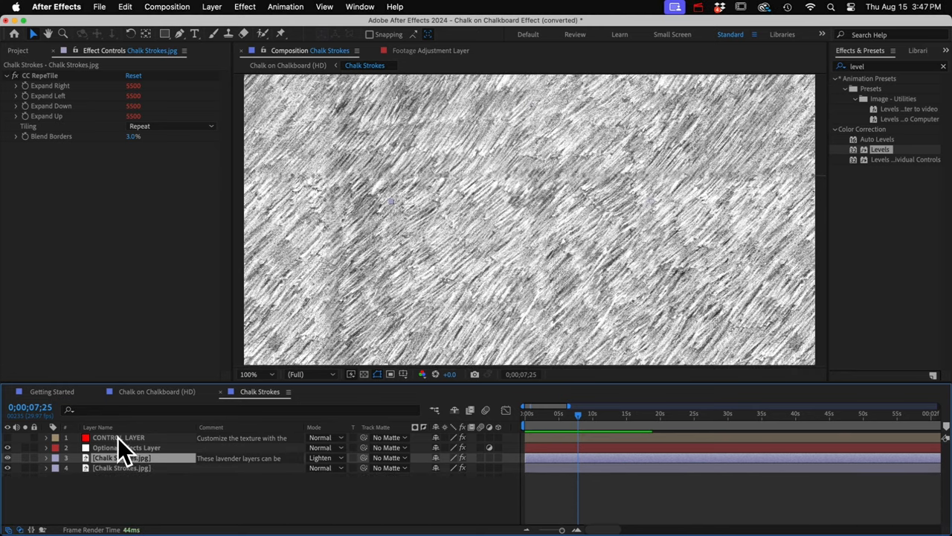
pyautogui.click(119, 438)
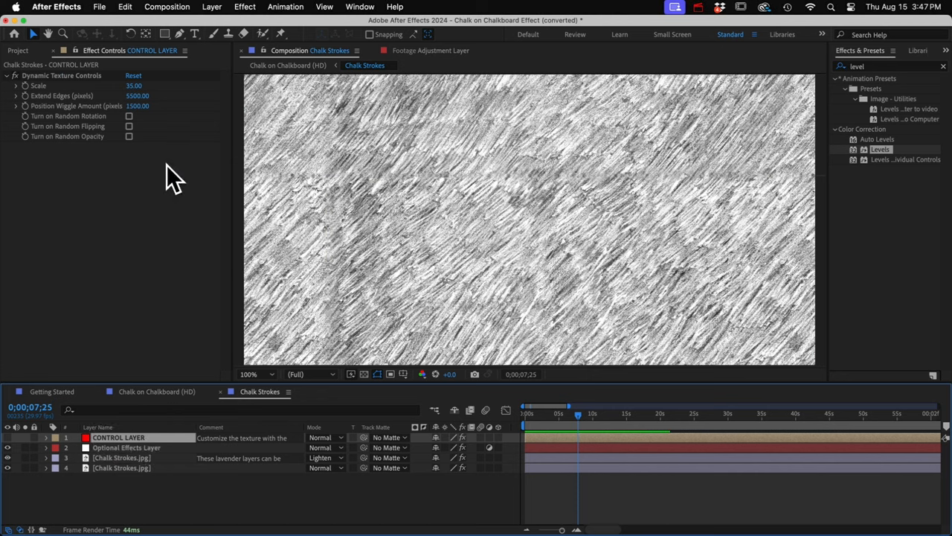
# Expand the Images folder in the Project panel and inspect the Crayon and Pastel Dark textures.
pyautogui.click(17, 50)
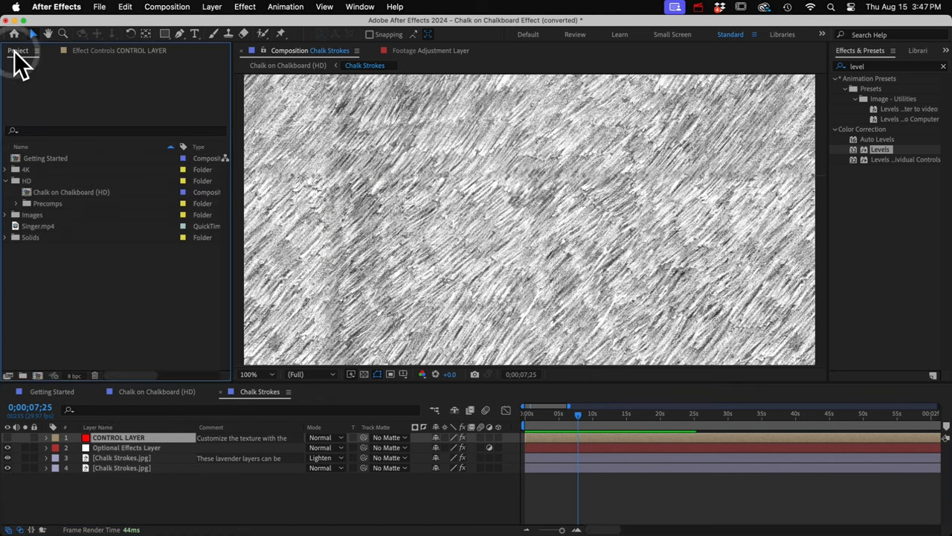
pyautogui.click(32, 214)
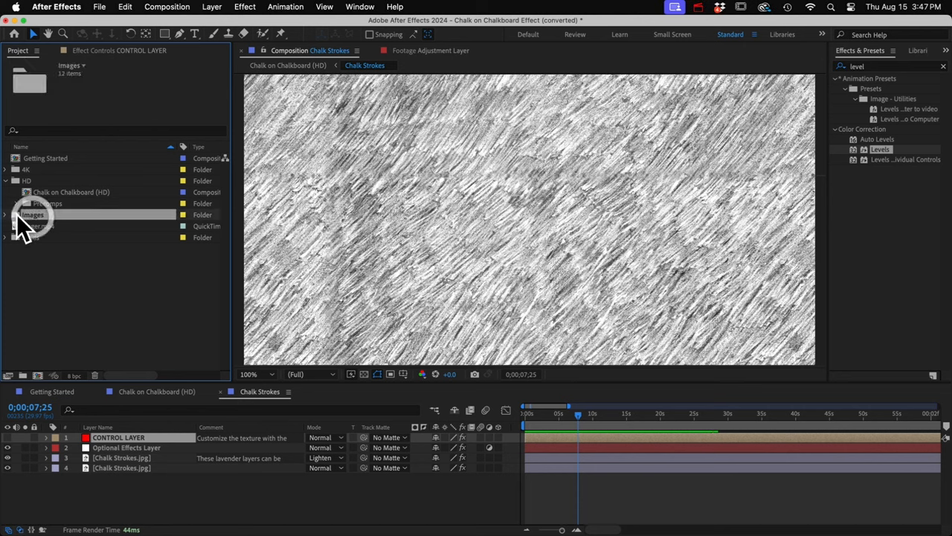
pyautogui.click(15, 214)
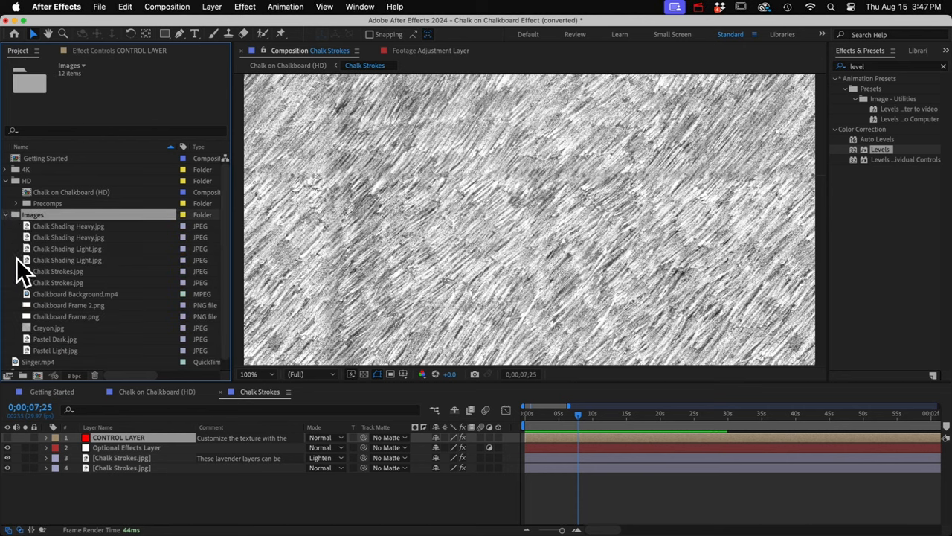
pyautogui.click(58, 328)
pyautogui.click(59, 339)
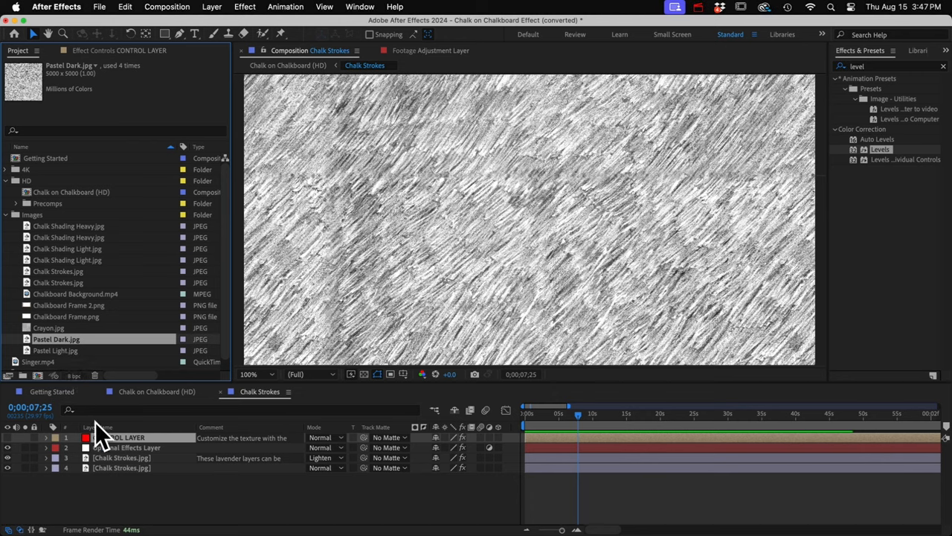
# Replace the bottom Chalk Strokes.jpg layer with Chalk Shading Light.jpg by Option-dragging it on.
pyautogui.click(116, 469)
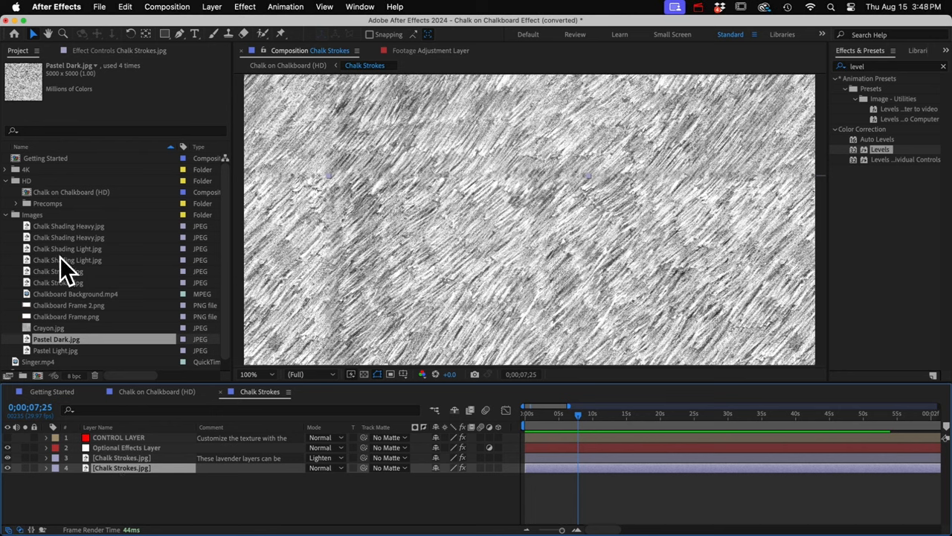
pyautogui.moveTo(59, 259); pyautogui.dragTo(122, 465)
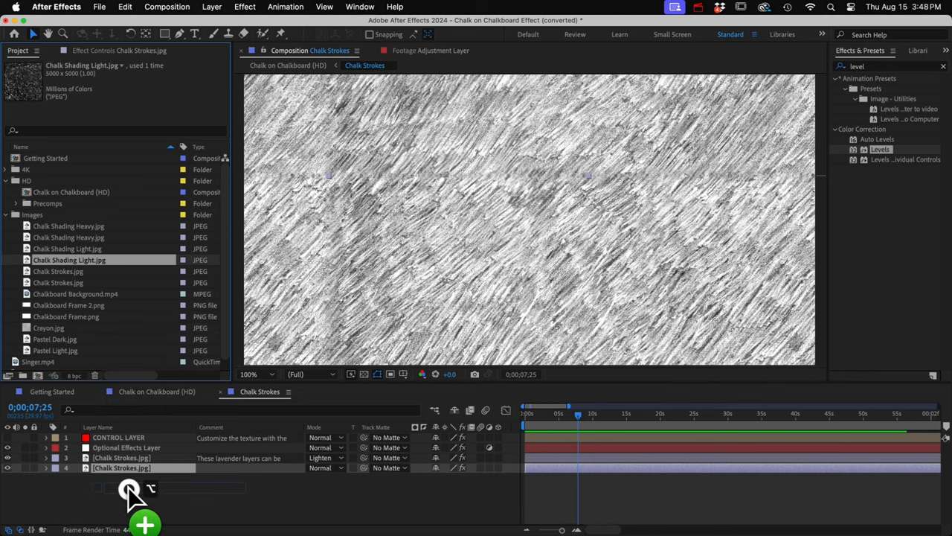
pyautogui.moveTo(131, 492); pyautogui.dragTo(130, 491)
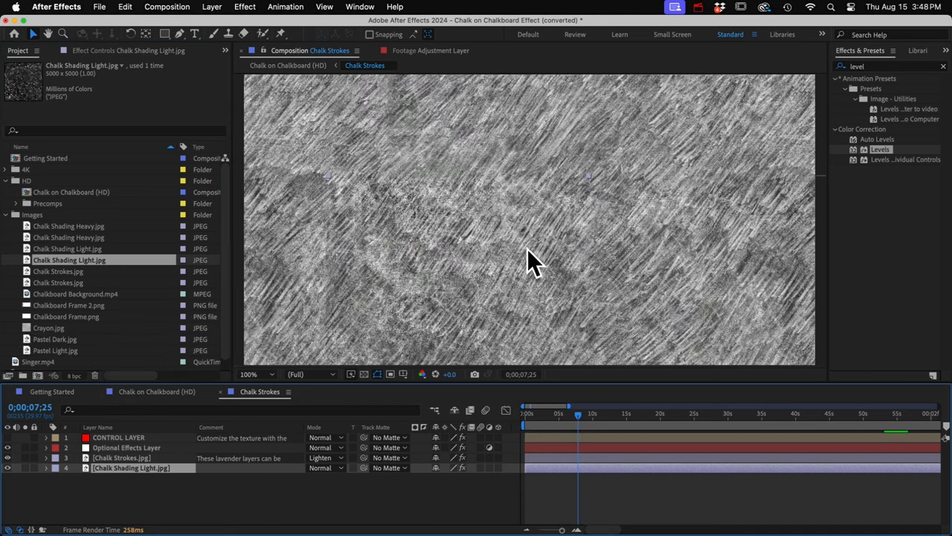